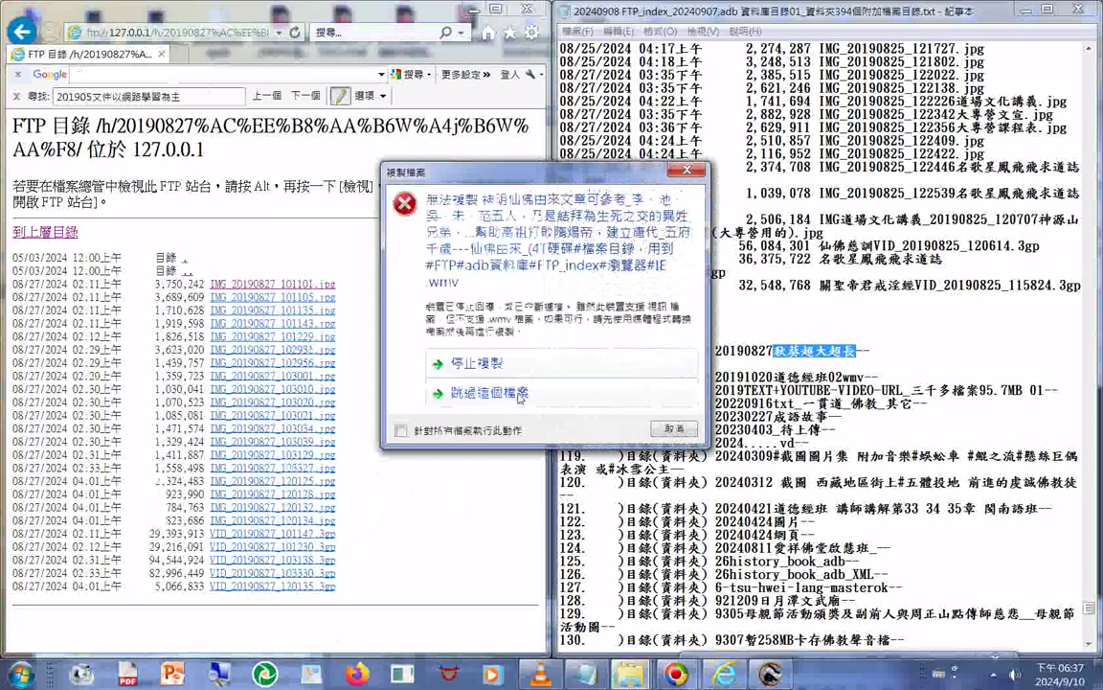
# Skip the WMV file that cannot be copied and show the phone's ____20240910wmv含廟會王船 folder maximized
pyautogui.click(520, 394)
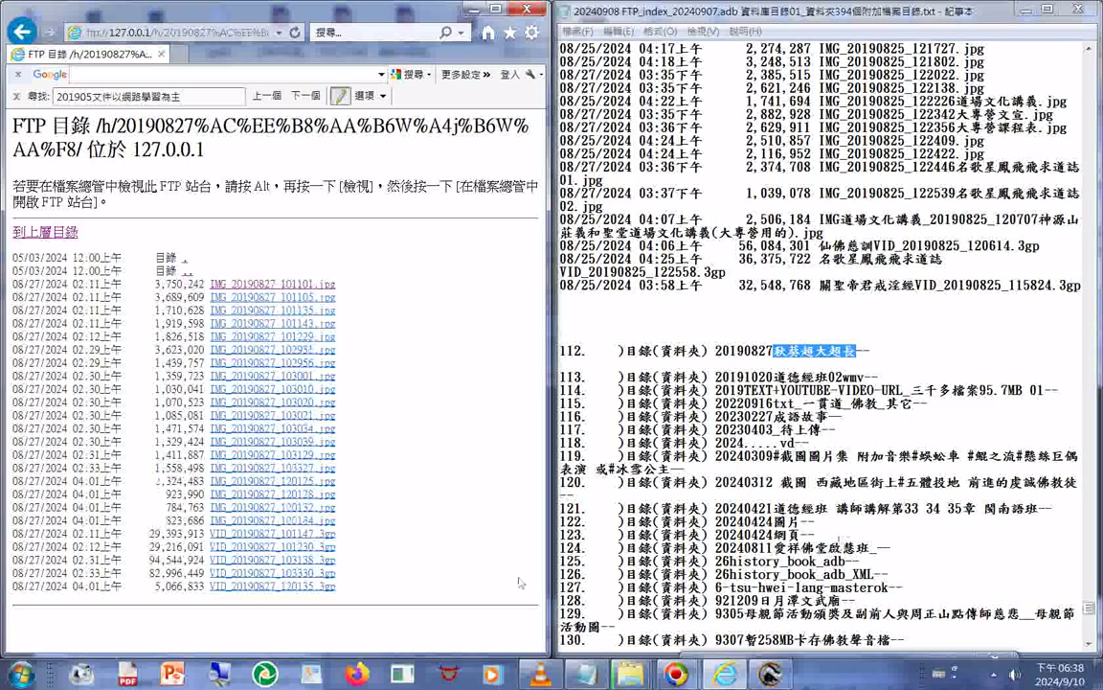
pyautogui.moveTo(630, 673)
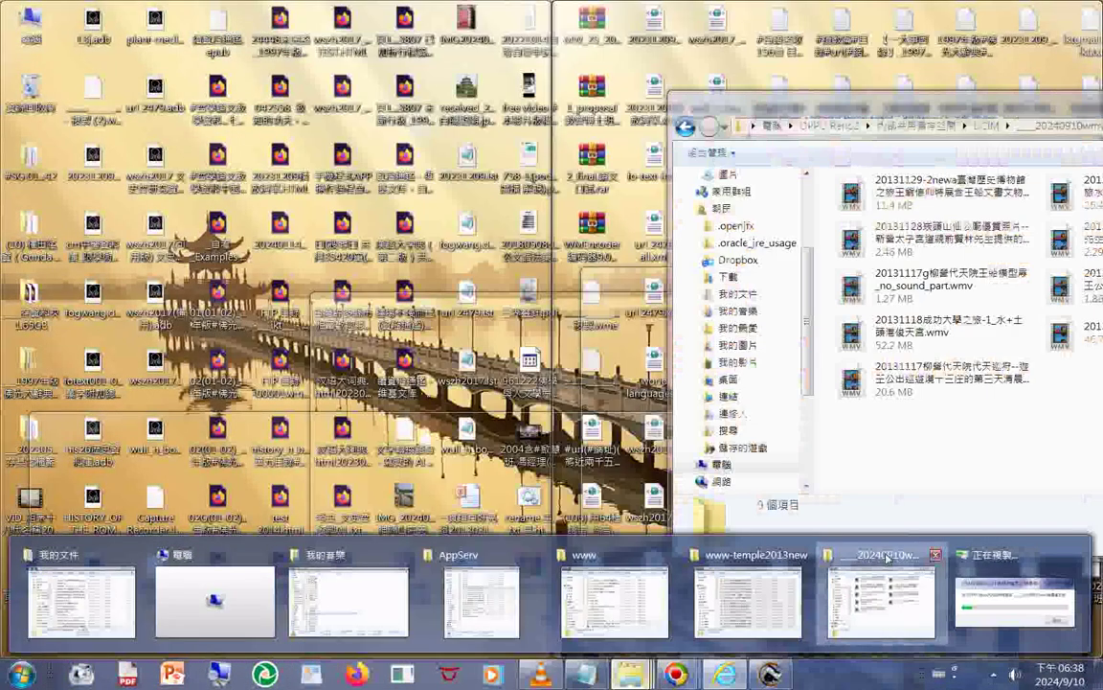
pyautogui.click(887, 558)
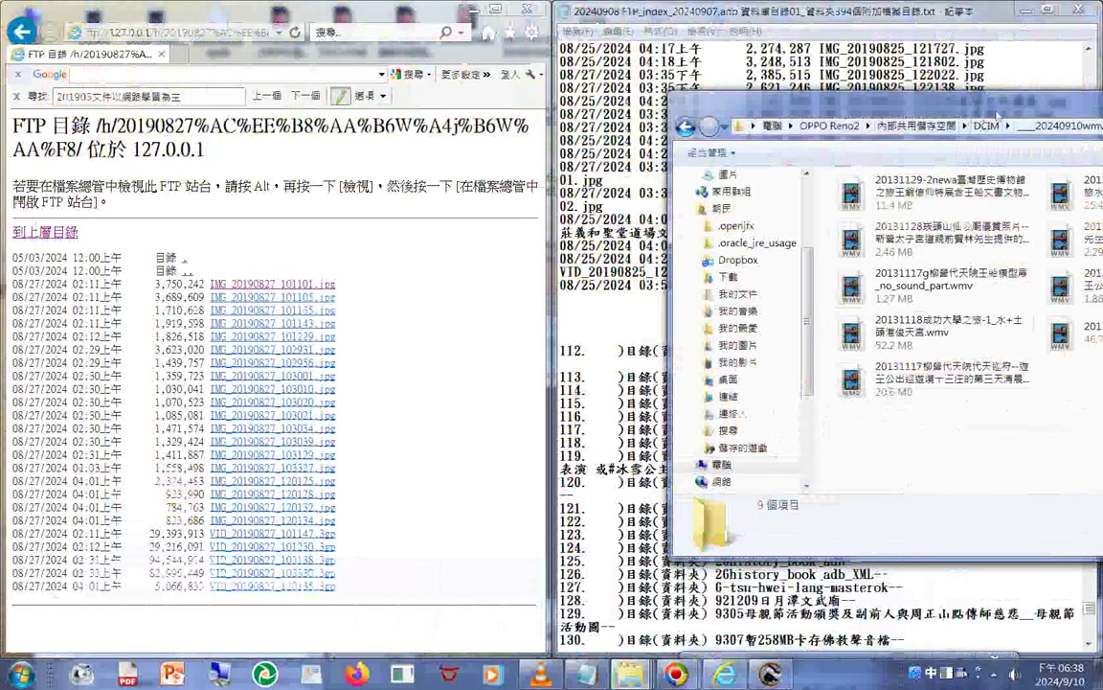
pyautogui.moveTo(890, 107); pyautogui.dragTo(727, 134)
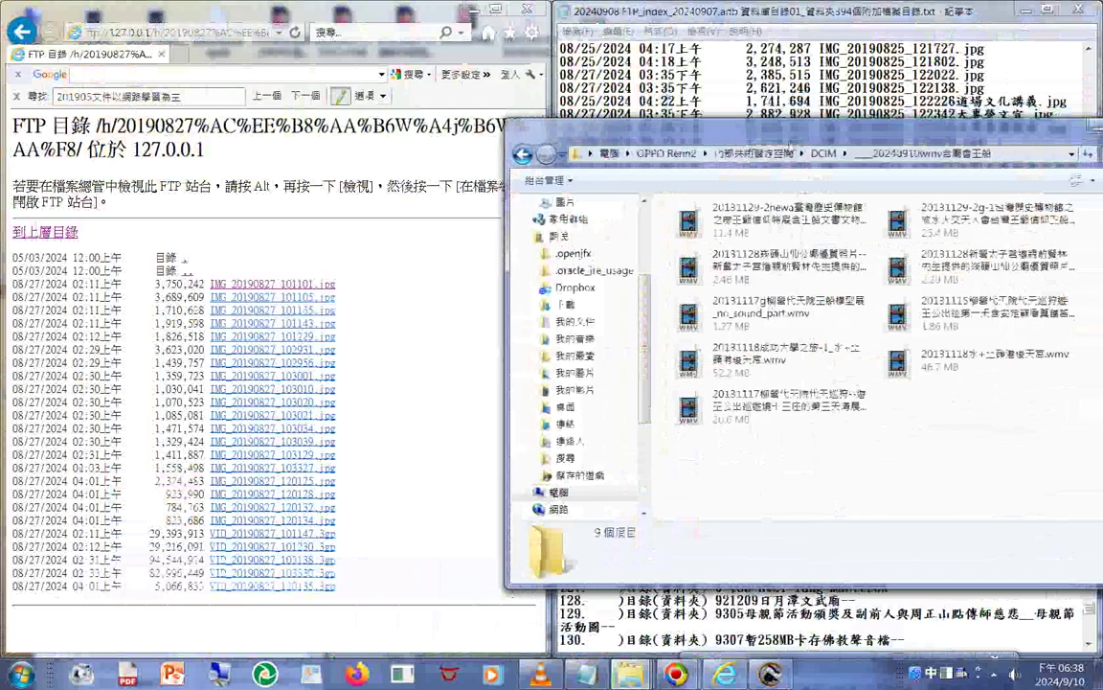
pyautogui.doubleClick(791, 139)
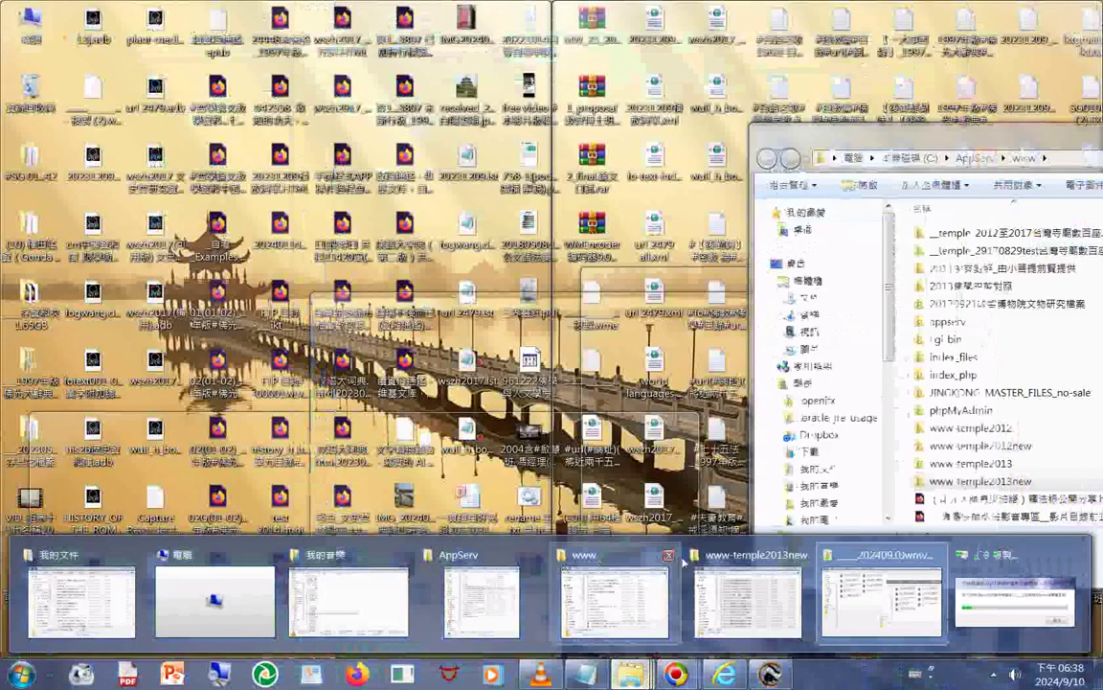
# In www-temple2013new, select the WMV files from 20131115 through 20131229g and close the video player that opens
pyautogui.click(748, 594)
pyautogui.moveTo(751, 275); pyautogui.dragTo(429, 199)
pyautogui.click(454, 440)
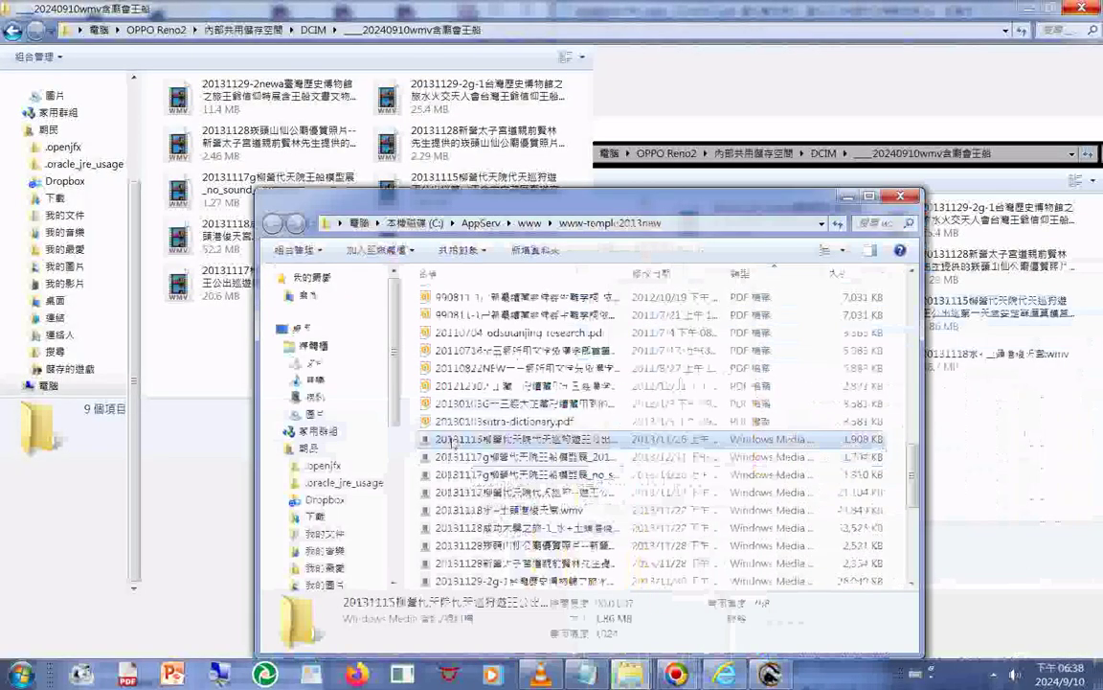
pyautogui.scroll(-4, 455, 439)
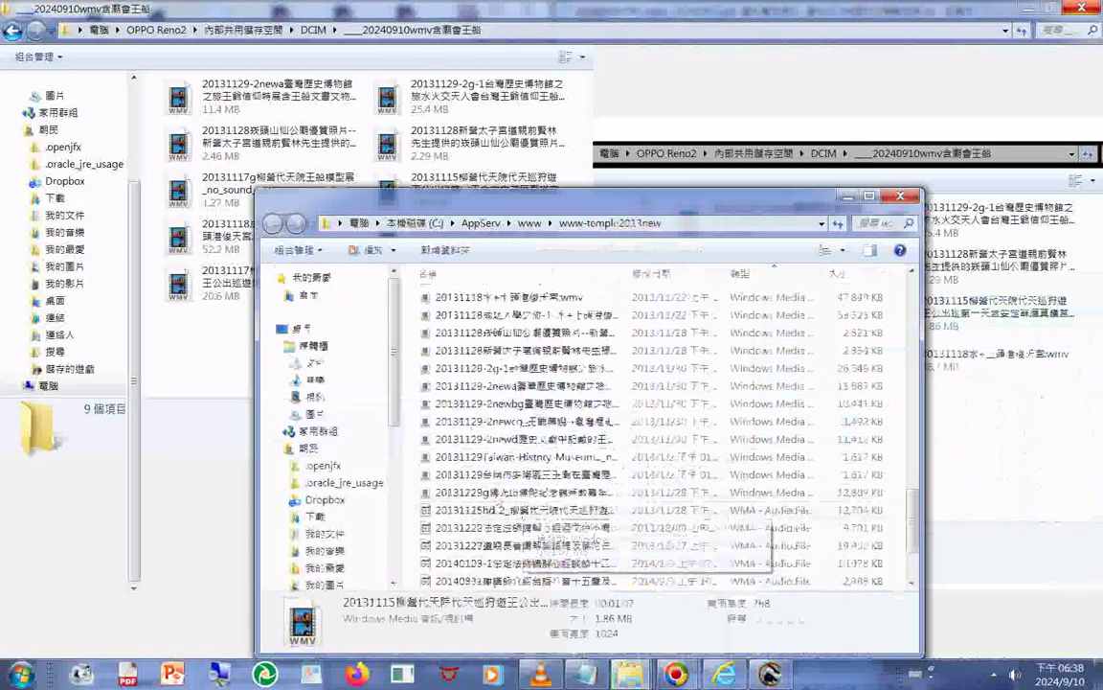
pyautogui.keyDown('shift'); pyautogui.click(477, 492); pyautogui.keyUp('shift')
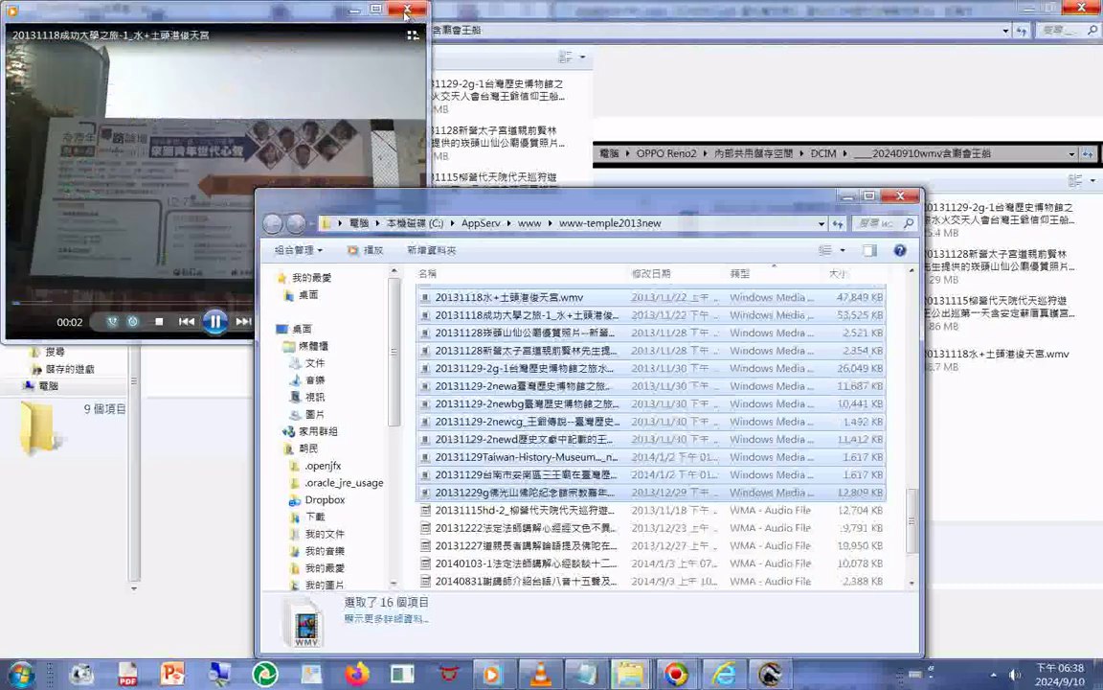
pyautogui.click(405, 13)
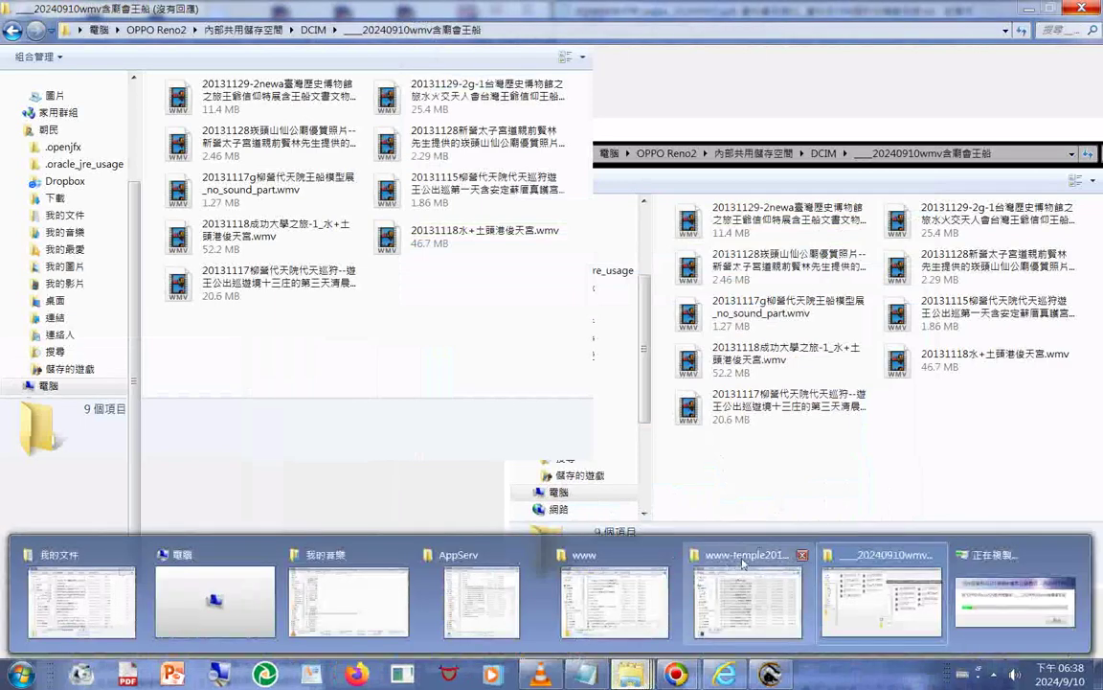
# Bring the www-temple2013new window back and place it over the lower middle of the phone folder window
pyautogui.click(743, 564)
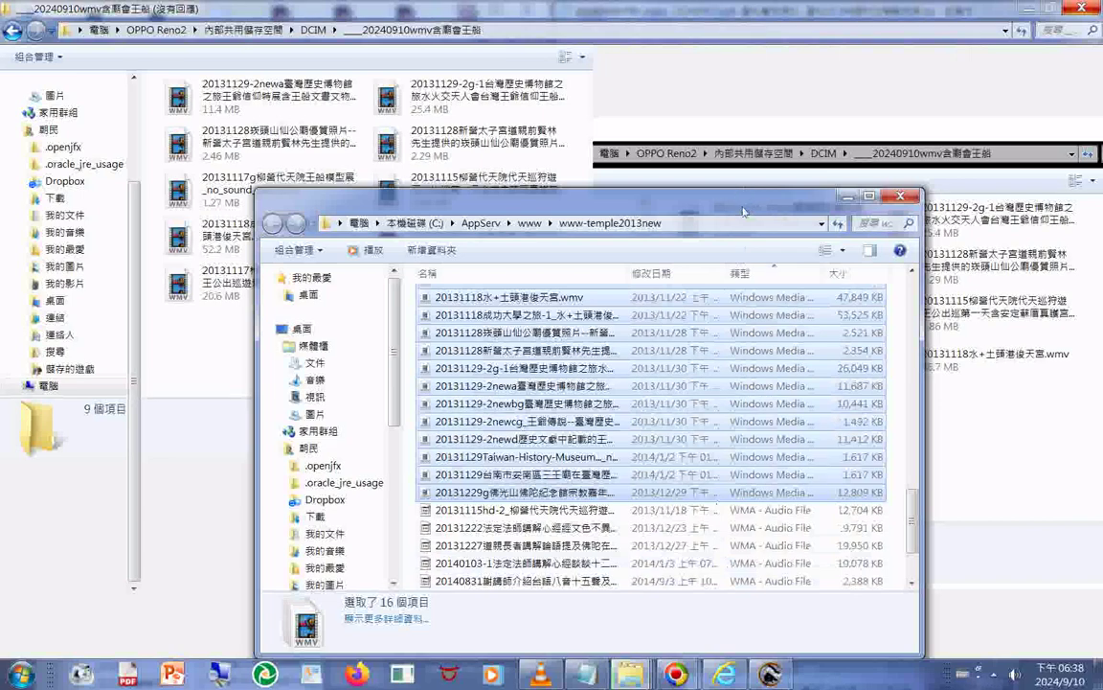
pyautogui.moveTo(680, 212); pyautogui.dragTo(416, 248)
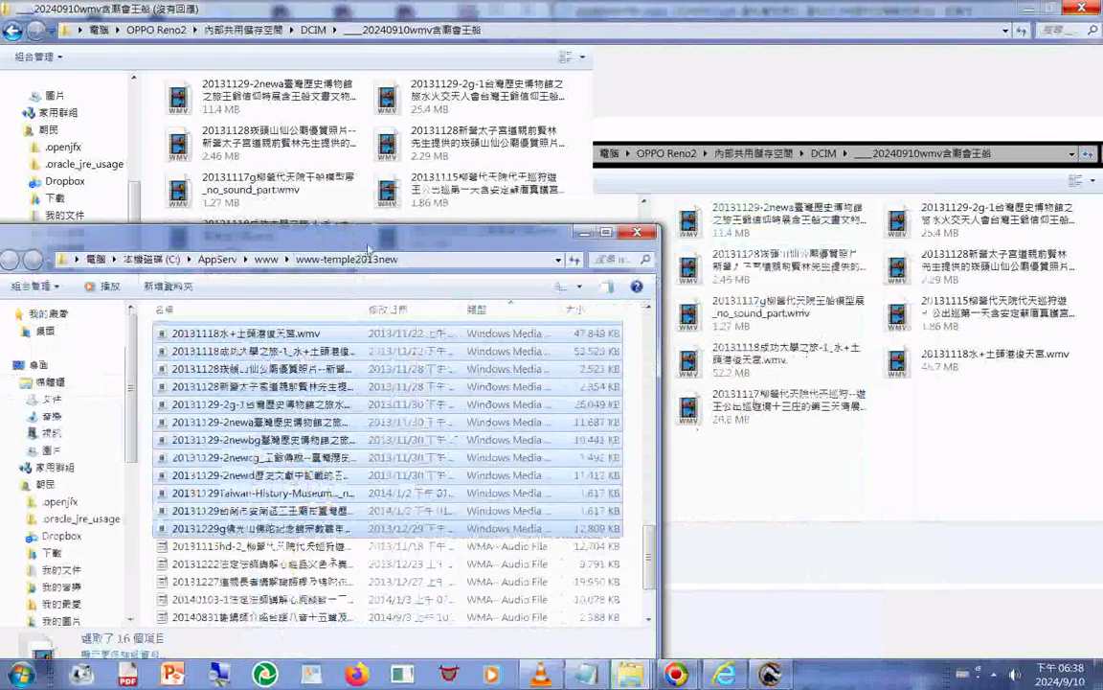
pyautogui.moveTo(335, 232); pyautogui.dragTo(350, 226)
pyautogui.click(630, 675)
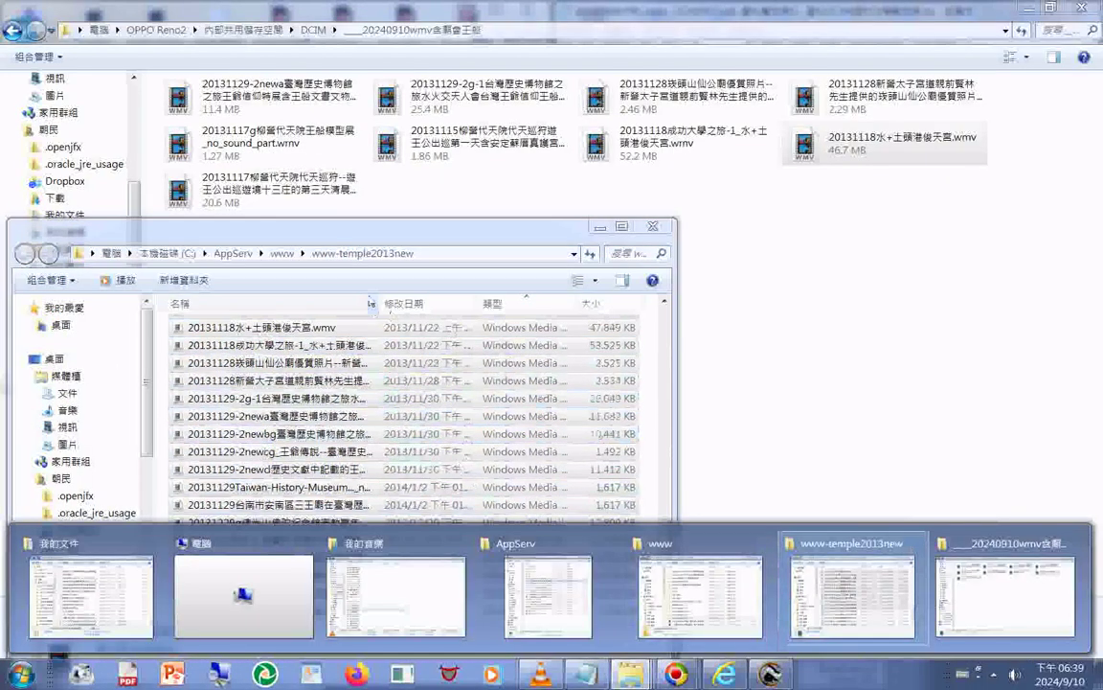
pyautogui.moveTo(372, 232); pyautogui.dragTo(588, 218)
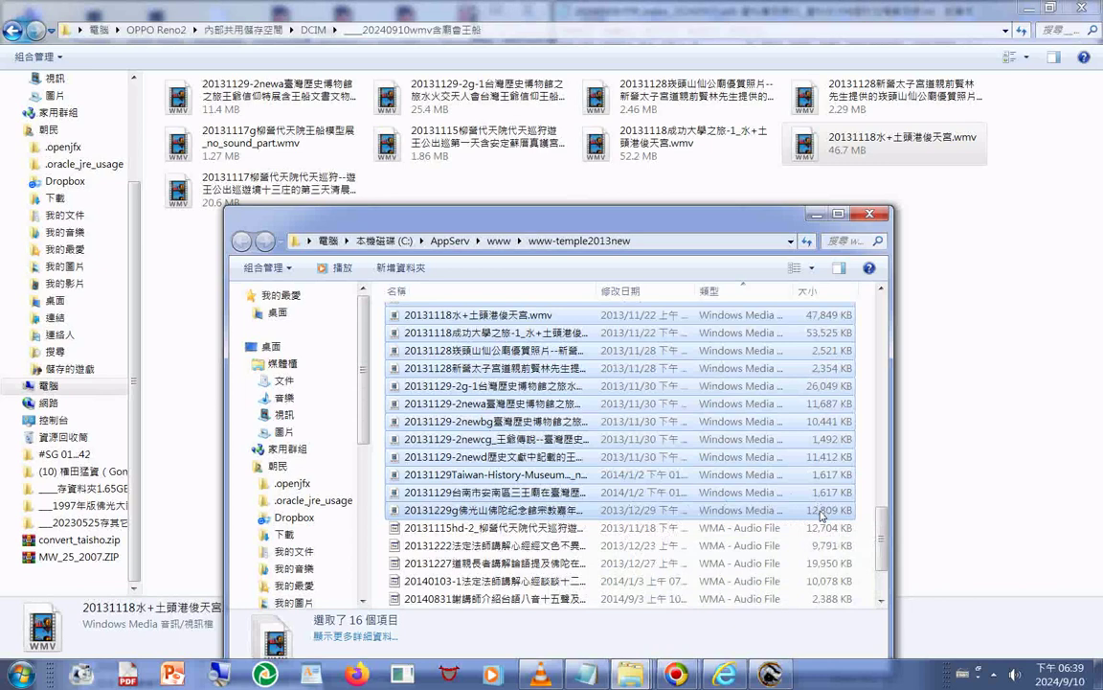
# Add the 20140831 WMA audio file to the WMV selection and switch to the phone folder window
pyautogui.scroll(-1, 821, 515)
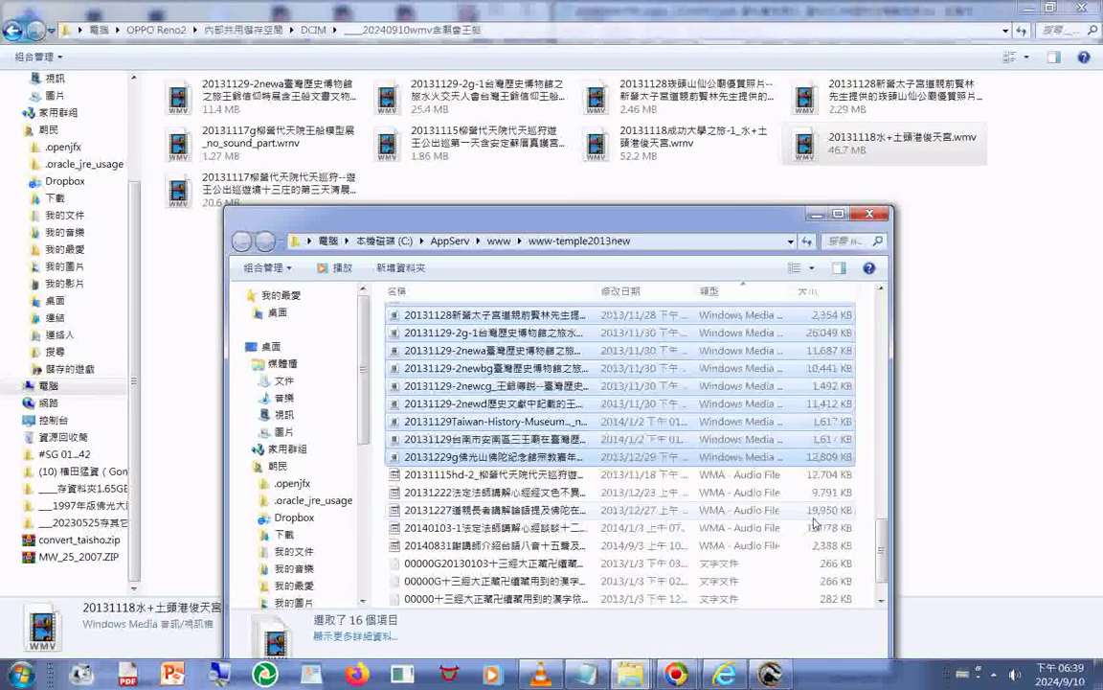
pyautogui.keyDown('ctrl'); pyautogui.click(560, 546); pyautogui.keyUp('ctrl')
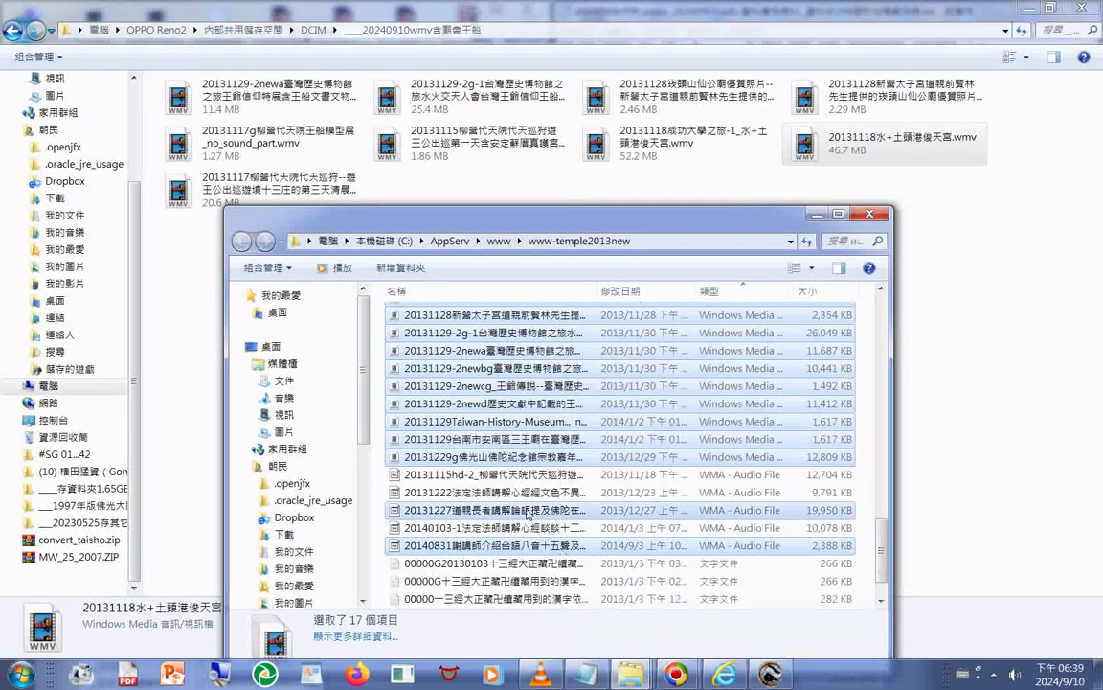
pyautogui.click(675, 141)
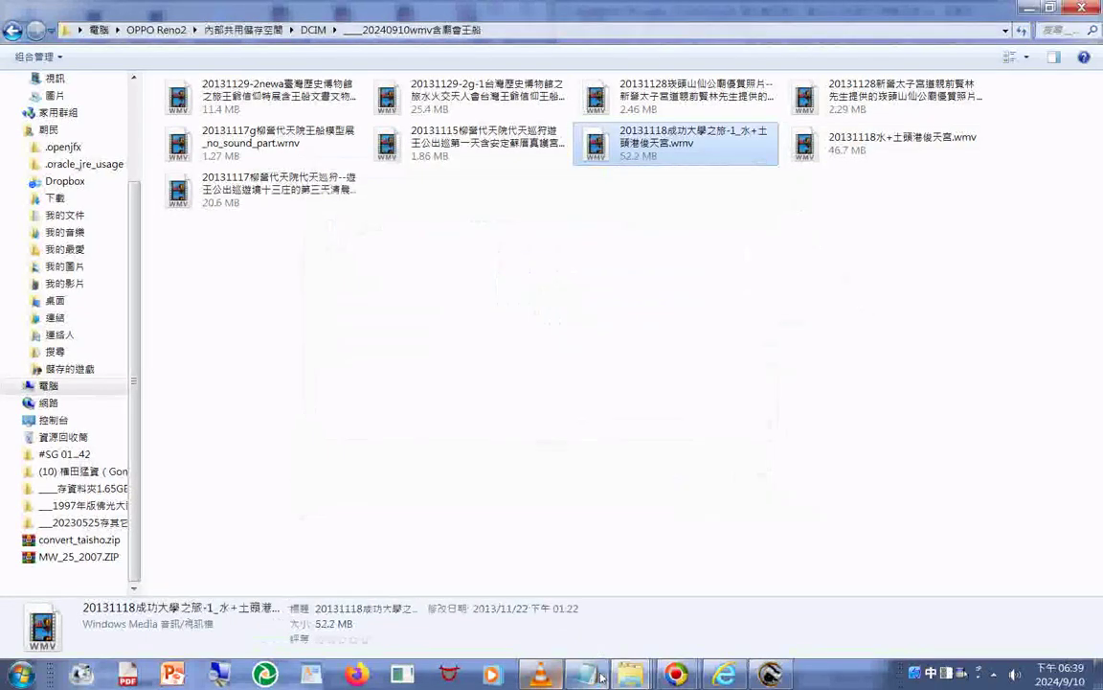
# Return to the www-temple2013new folder and select all WMV files from 20131229g back to 20131115
pyautogui.moveTo(626, 677)
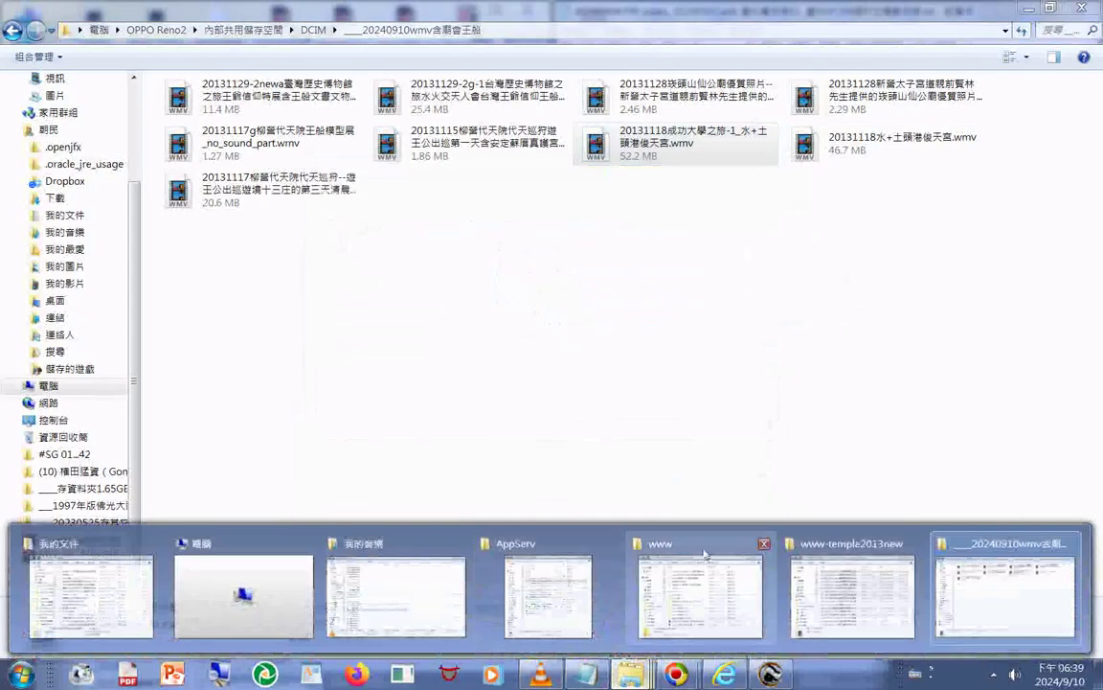
pyautogui.click(548, 593)
pyautogui.moveTo(629, 675)
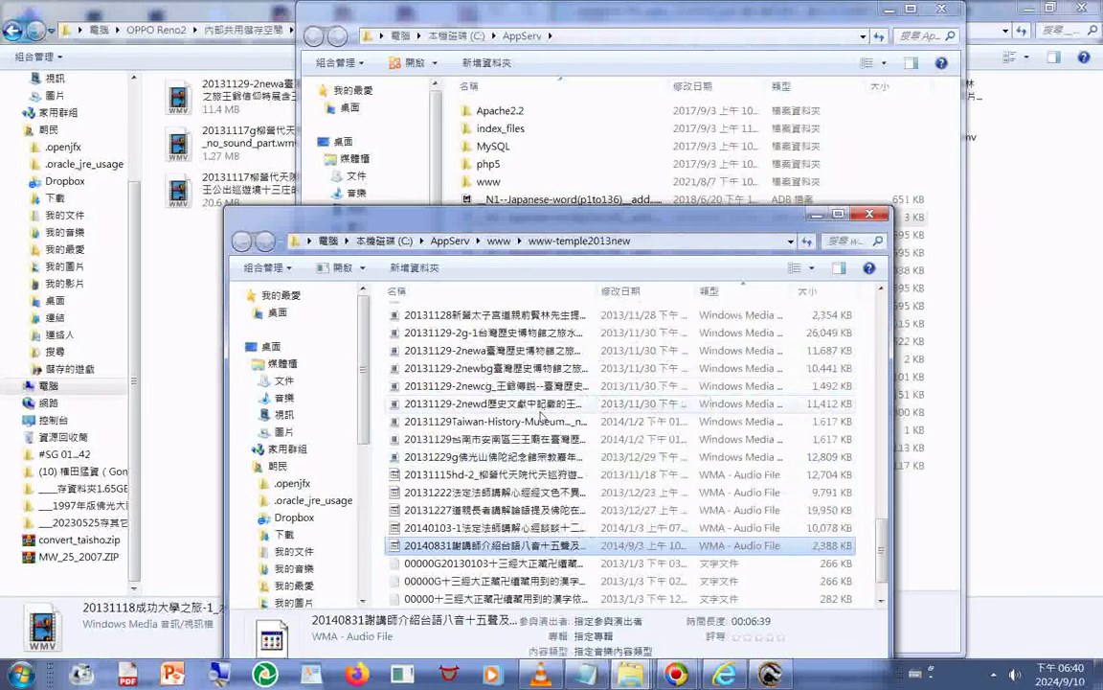
pyautogui.click(463, 458)
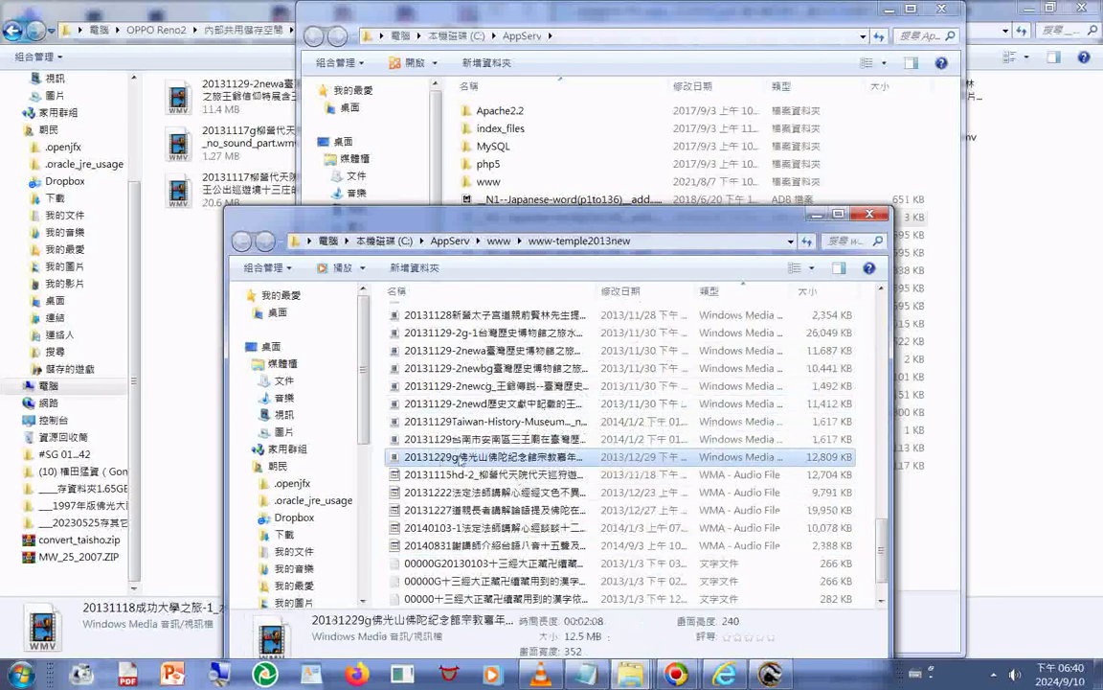
pyautogui.scroll(3, 459, 460)
pyautogui.keyDown('shift'); pyautogui.click(420, 351); pyautogui.keyUp('shift')
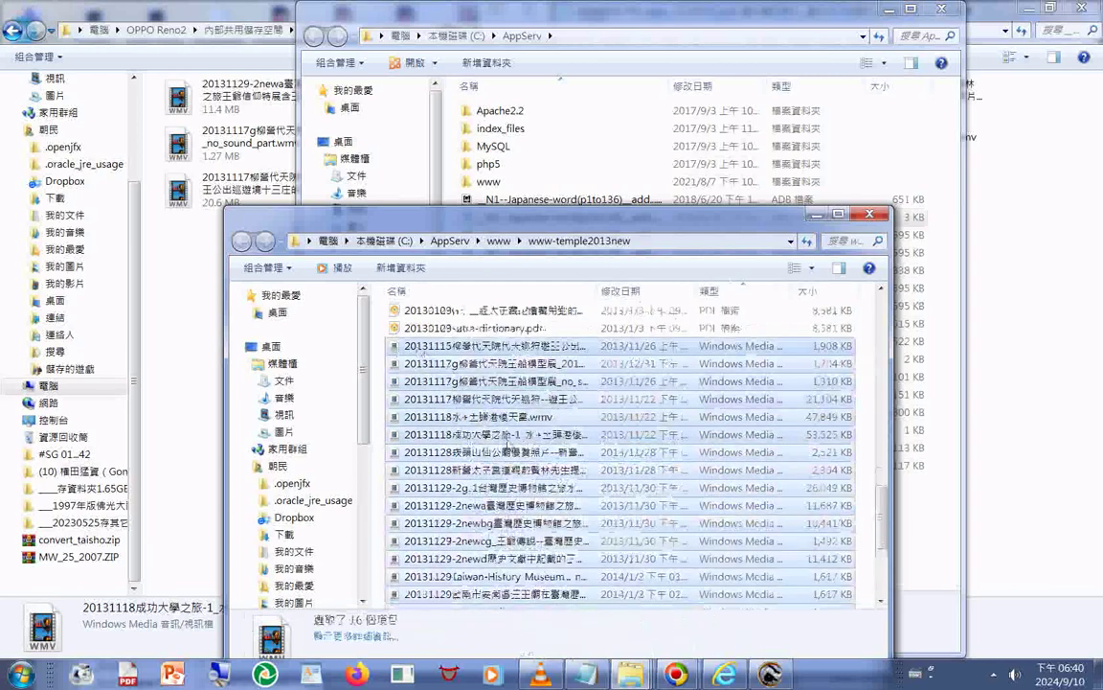
# Add the 20140831, 20131227 and 20131115hd-2 WMA files to the selection, dismissing the program-choice prompts
pyautogui.scroll(-4, 508, 442)
pyautogui.keyDown('ctrl'); pyautogui.doubleClick(450, 494); pyautogui.keyUp('ctrl')
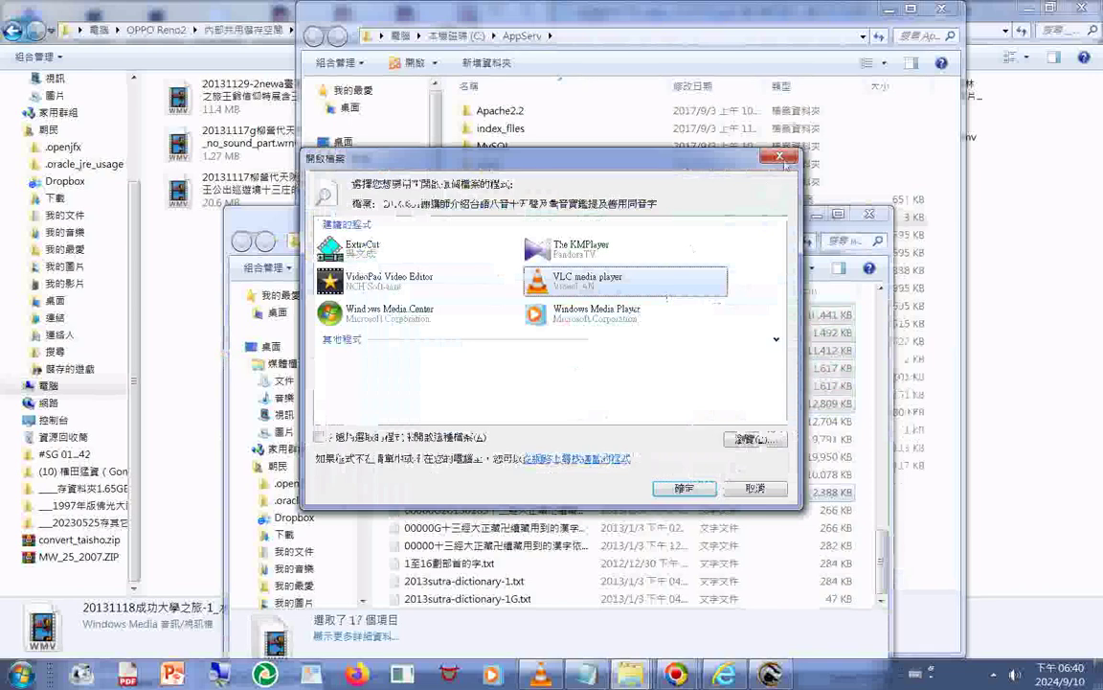
pyautogui.click(782, 158)
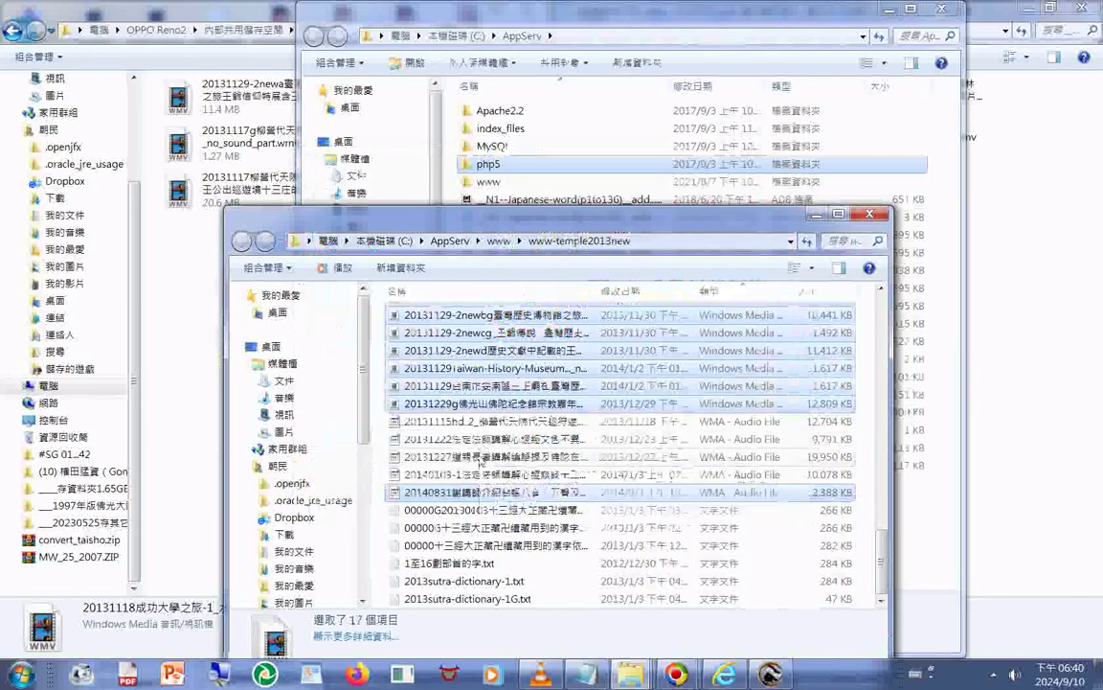
pyautogui.keyDown('ctrl'); pyautogui.click(480, 460); pyautogui.keyUp('ctrl')
pyautogui.keyDown('ctrl'); pyautogui.doubleClick(542, 422); pyautogui.keyUp('ctrl')
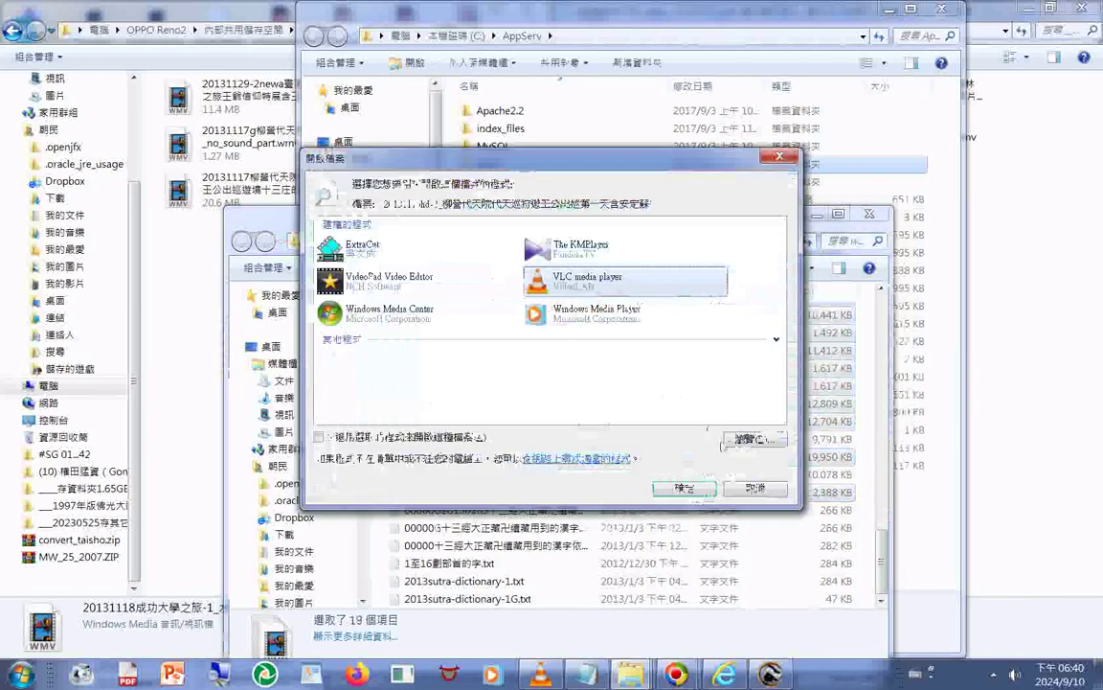
pyautogui.click(755, 488)
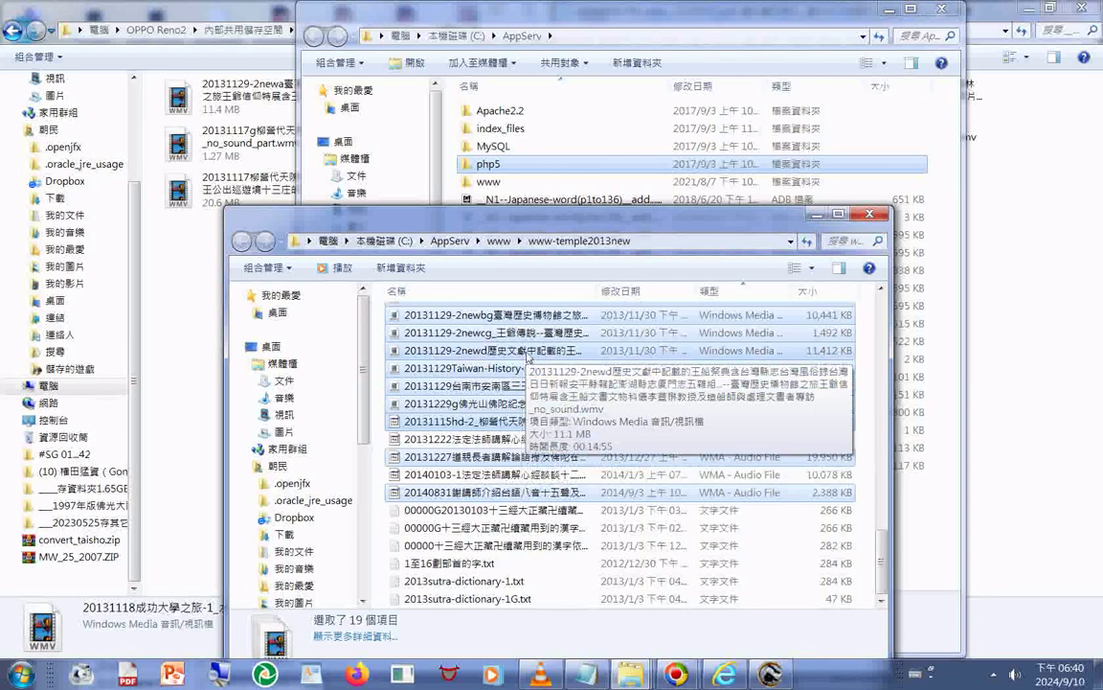
# Play the selected videos briefly, close the player and return to the www-temple2013new window
pyautogui.doubleClick(528, 356)
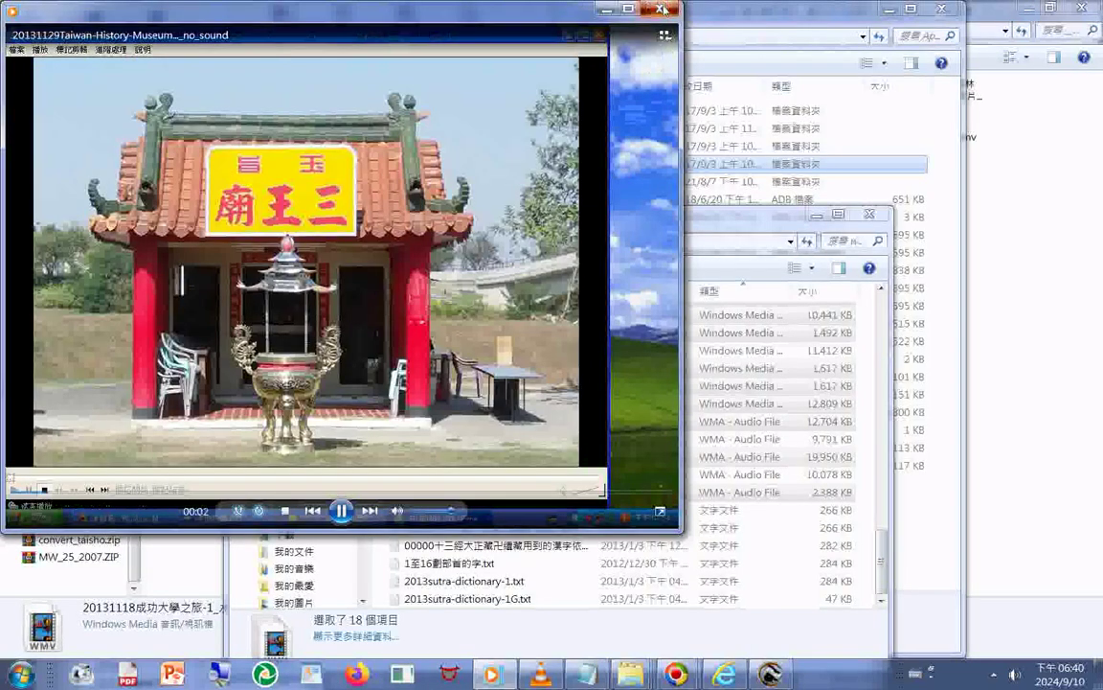
pyautogui.click(661, 9)
pyautogui.moveTo(629, 674)
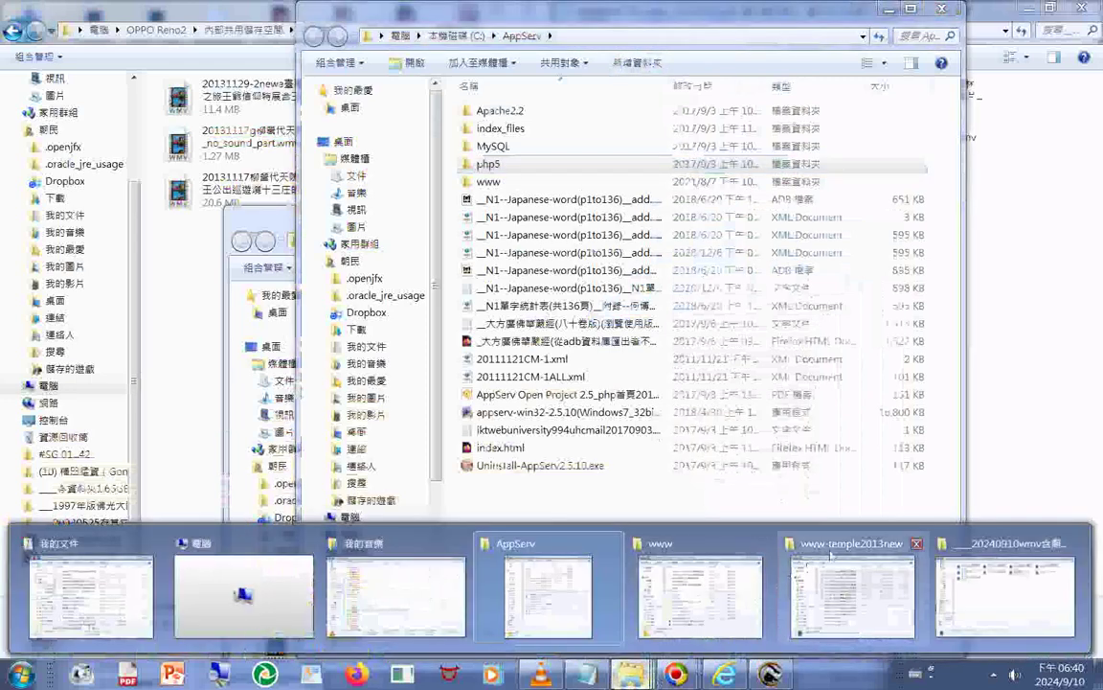
pyautogui.click(836, 549)
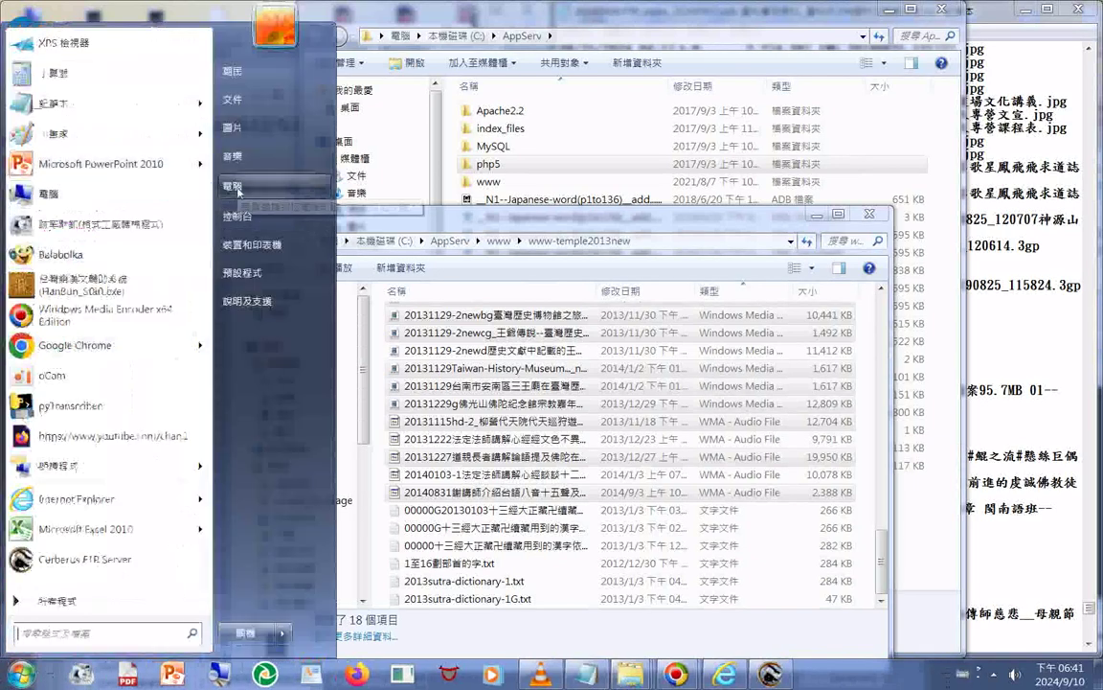
# Open the DCIM folder in the internal shared storage of the OPPO Reno2 phone
pyautogui.click(229, 191)
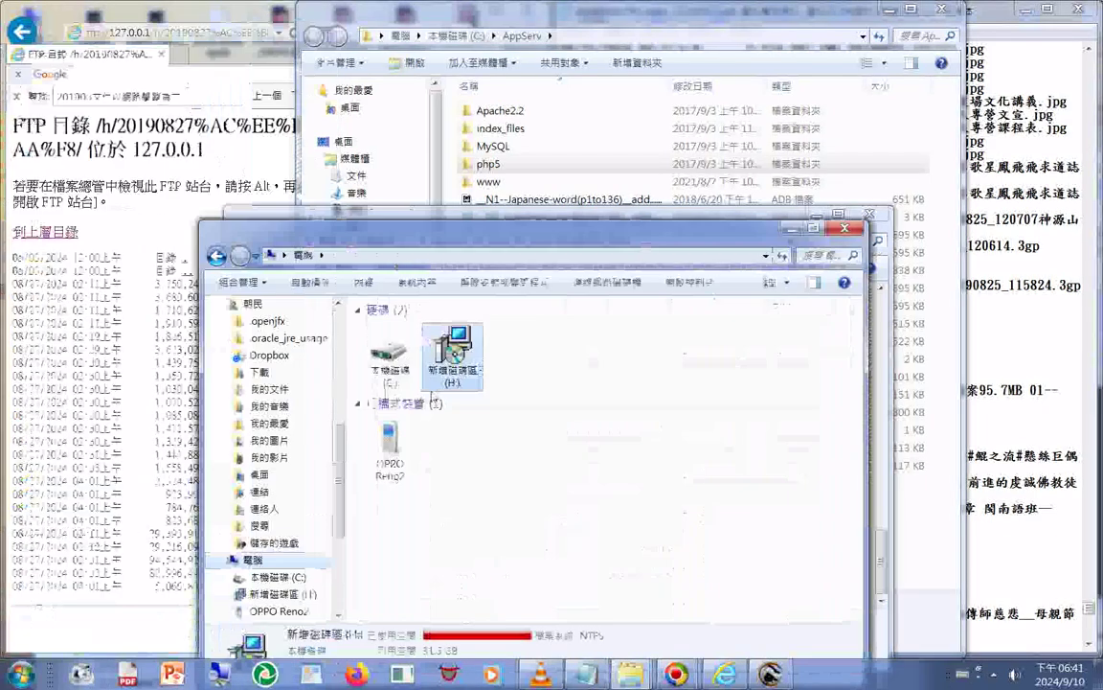
pyautogui.doubleClick(383, 424)
pyautogui.doubleClick(574, 306)
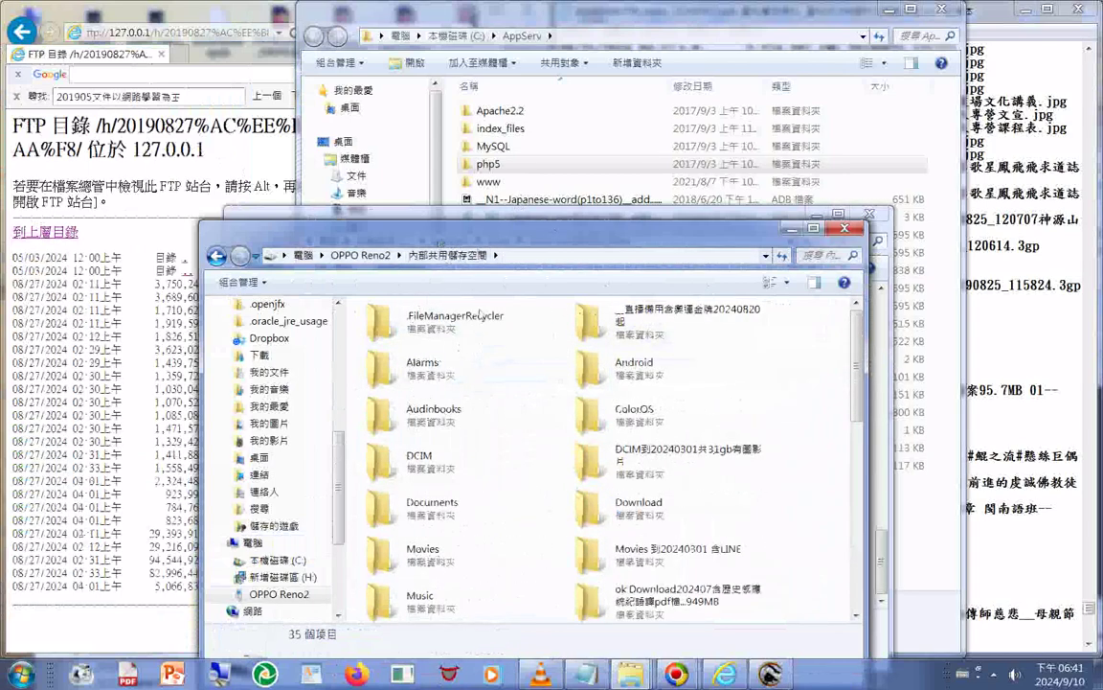
pyautogui.doubleClick(418, 459)
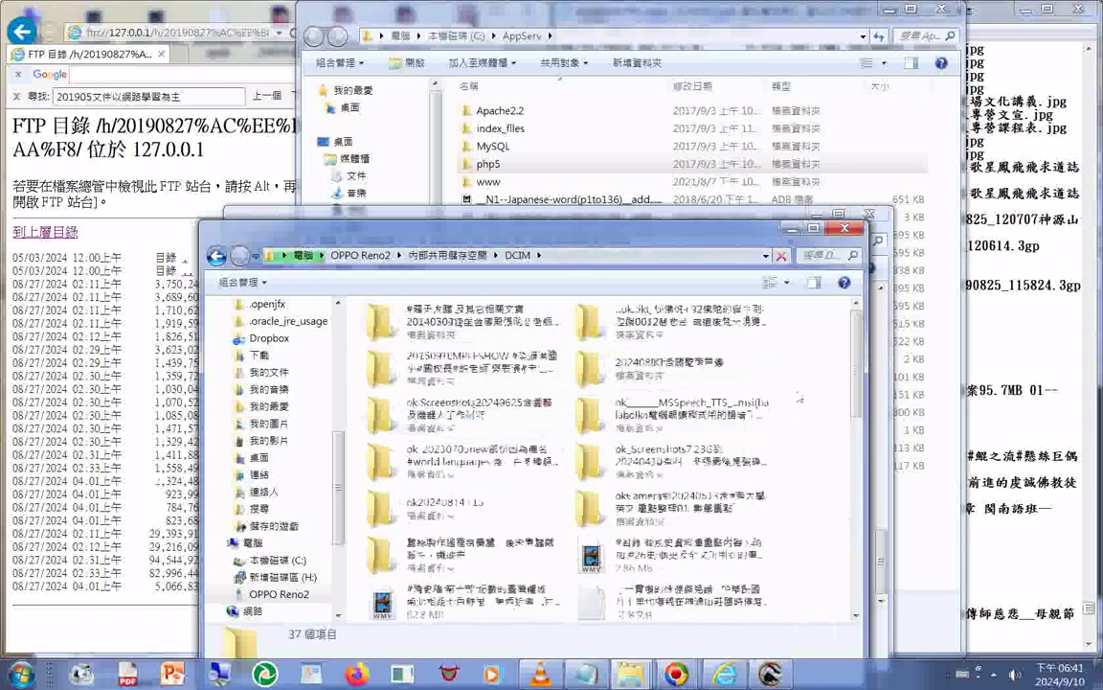
# Sort the DCIM contents in descending order and go to the folders at the end of the list
pyautogui.rightClick(801, 376)
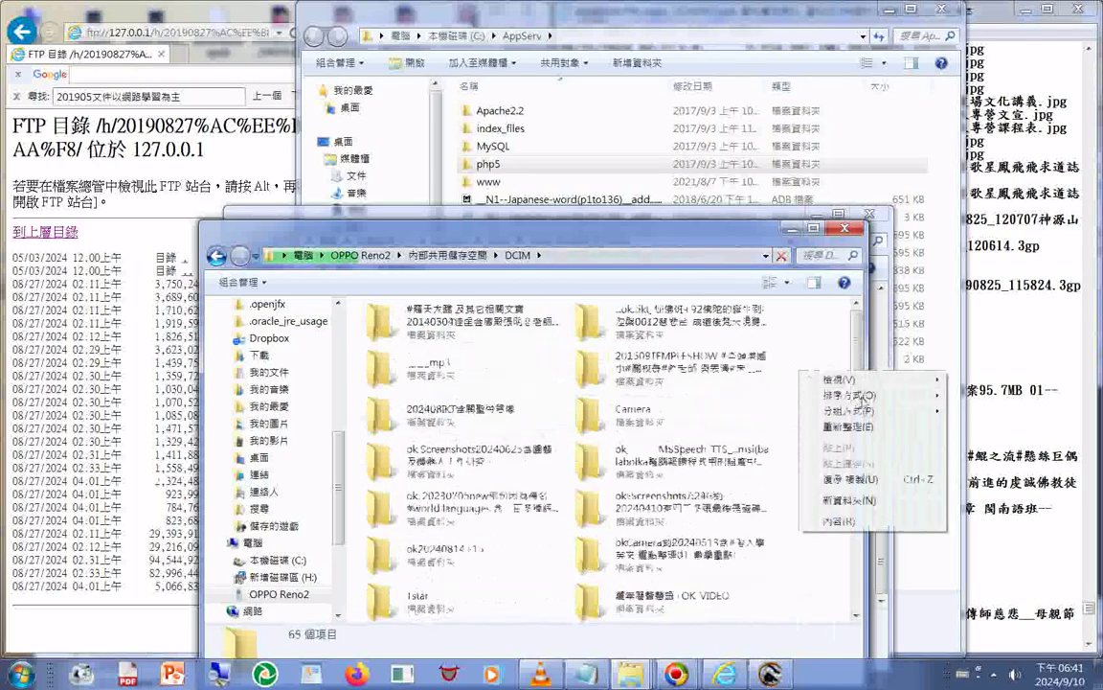
pyautogui.moveTo(869, 395)
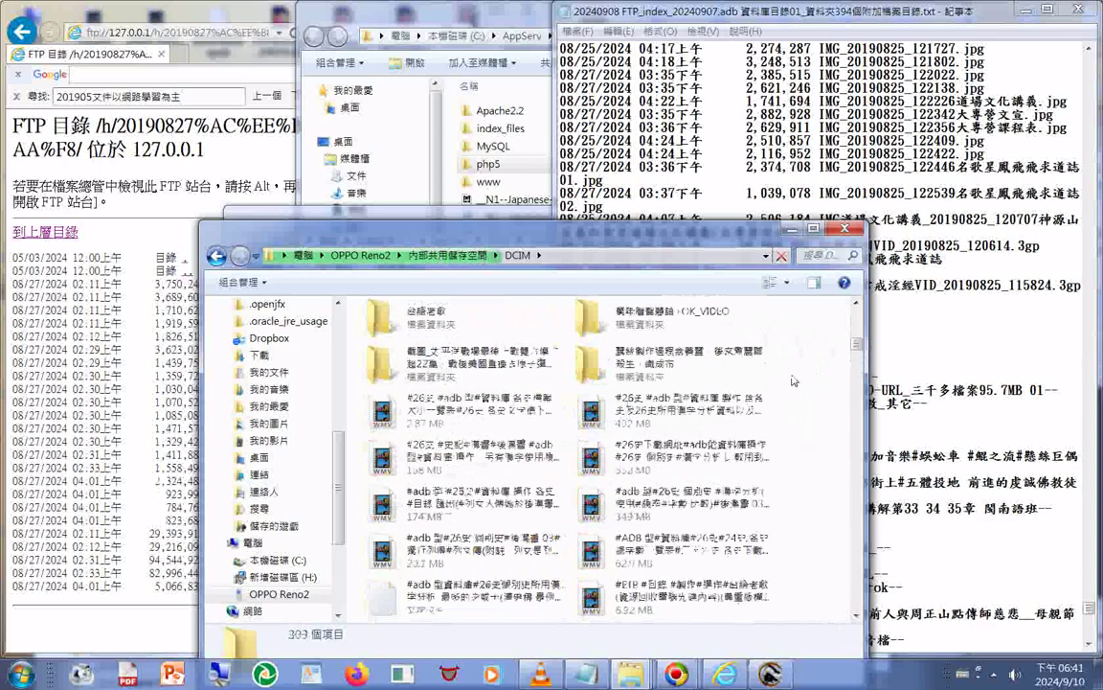
pyautogui.rightClick(805, 377)
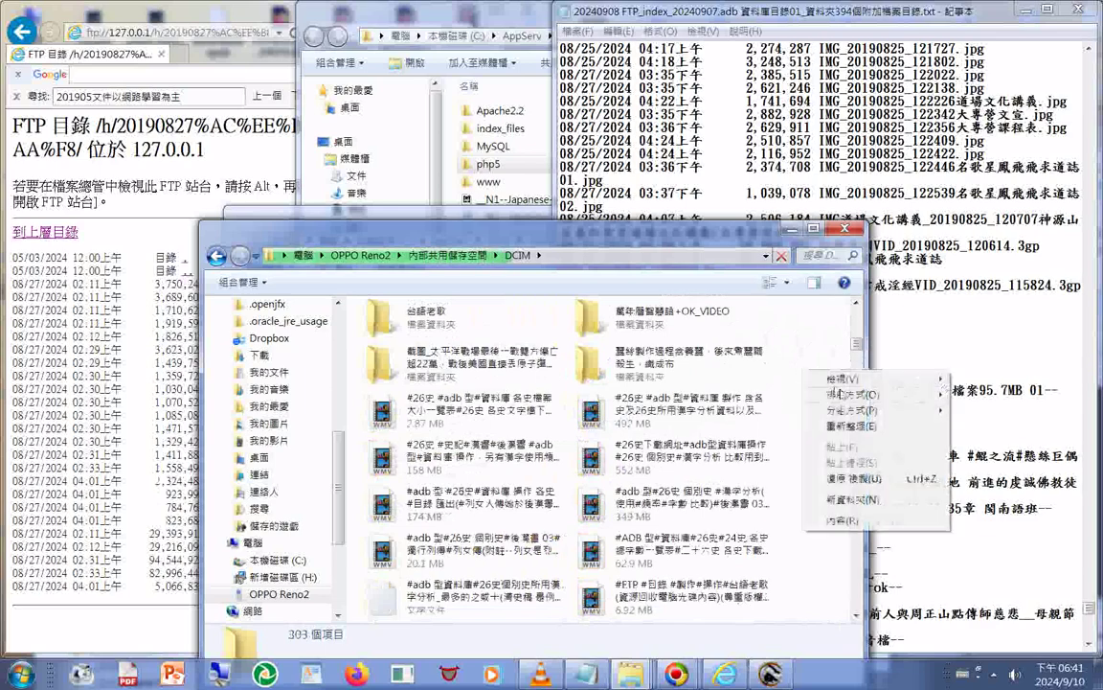
pyautogui.moveTo(839, 395)
pyautogui.click(984, 460)
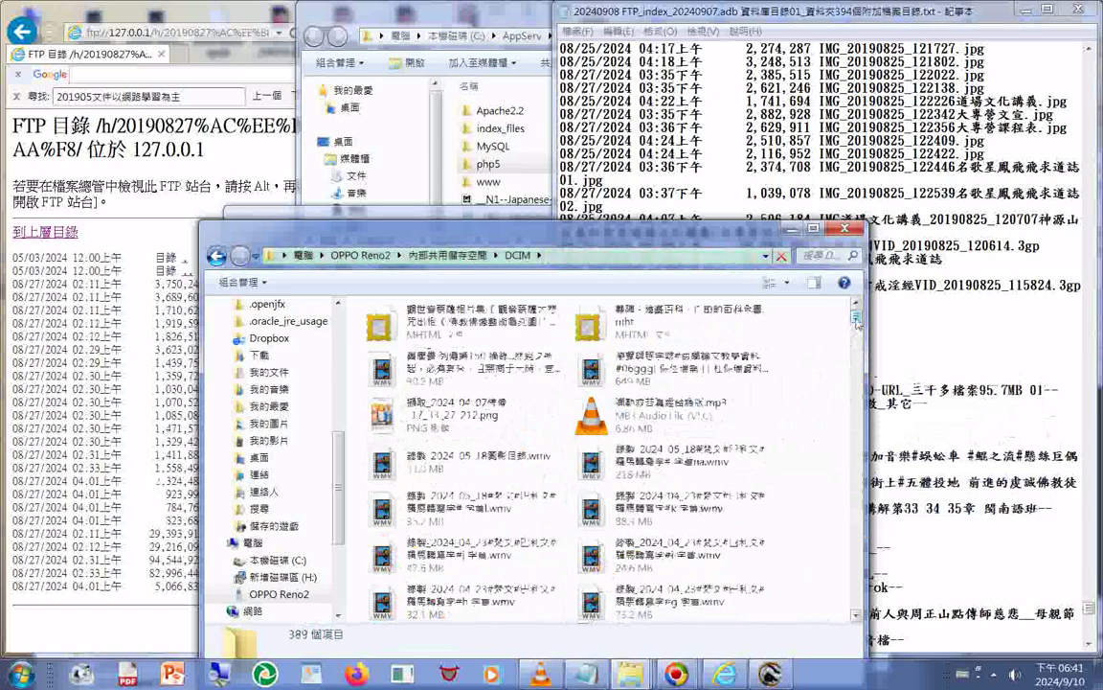
pyautogui.moveTo(856, 319); pyautogui.dragTo(877, 619)
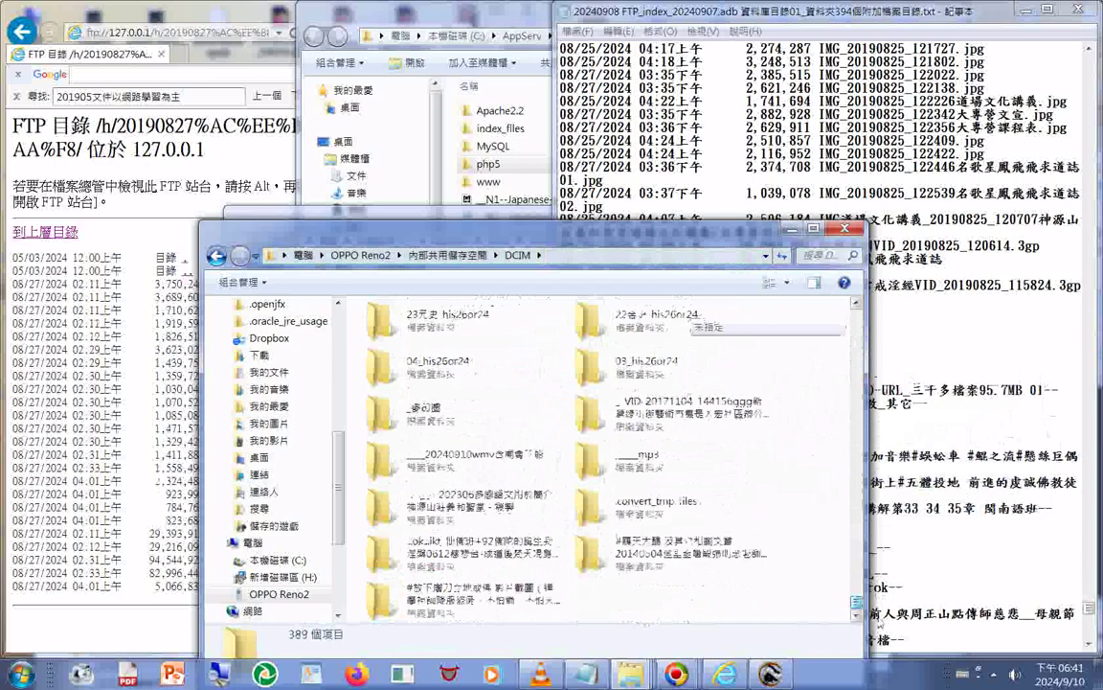
# Re-sort the phone's DCIM contents and open the ____20240910wmv含廟會王船 folder
pyautogui.scroll(10, 784, 407)
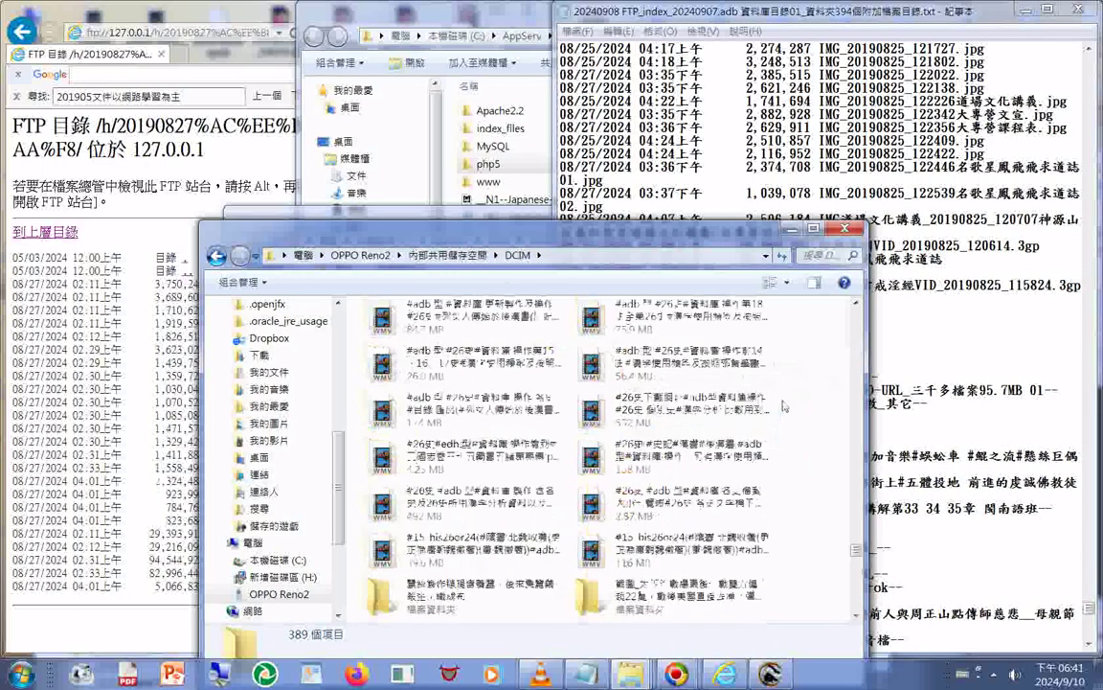
pyautogui.rightClick(822, 380)
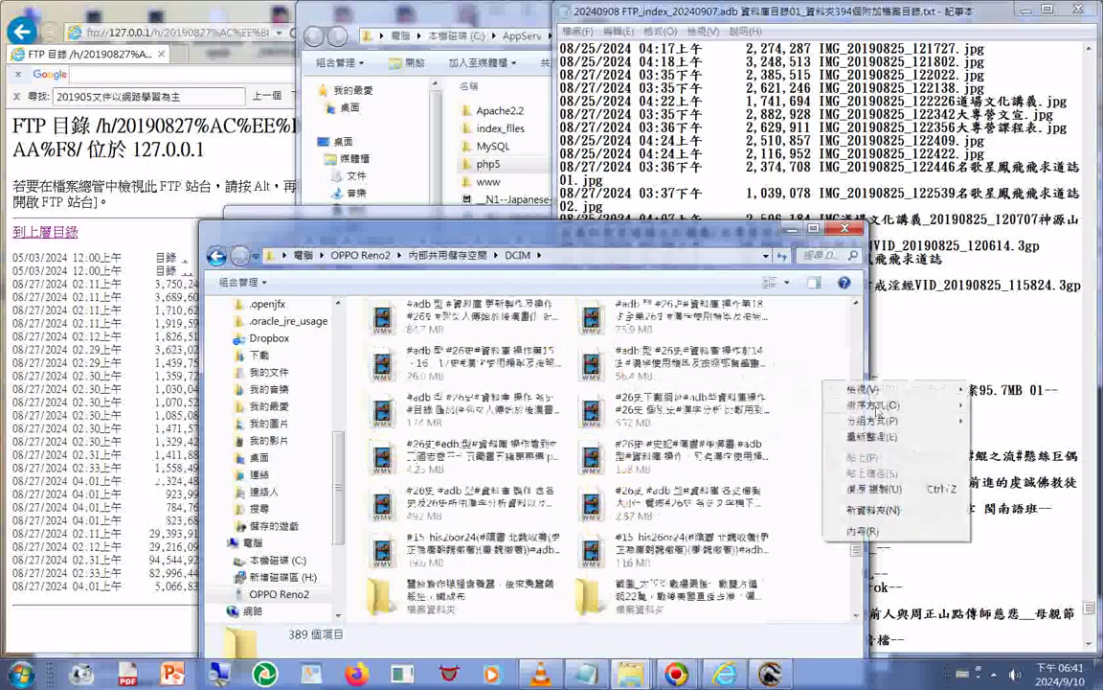
pyautogui.moveTo(873, 407)
pyautogui.click(1017, 452)
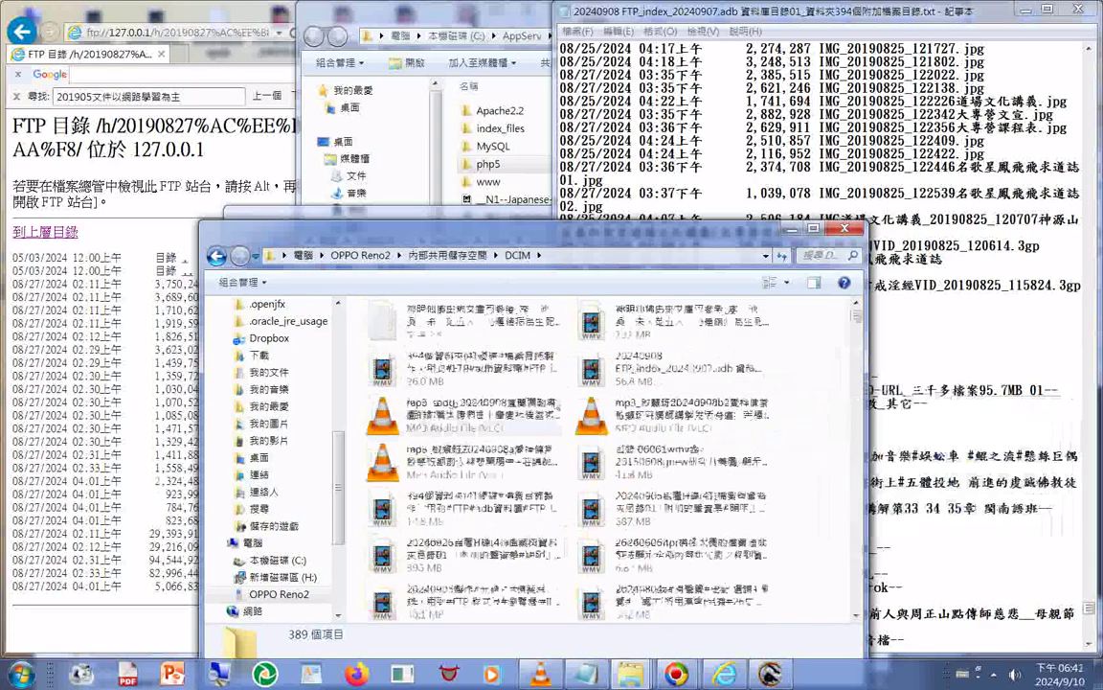
pyautogui.moveTo(855, 349); pyautogui.dragTo(856, 576)
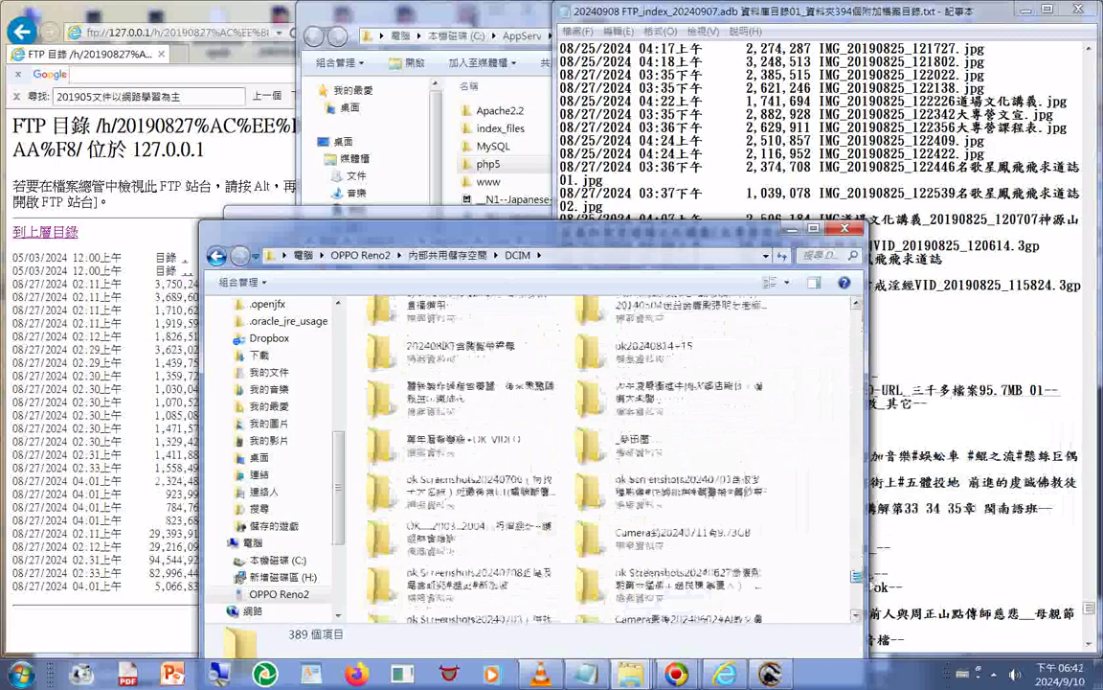
pyautogui.scroll(-5, 632, 422)
pyautogui.scroll(9, 779, 433)
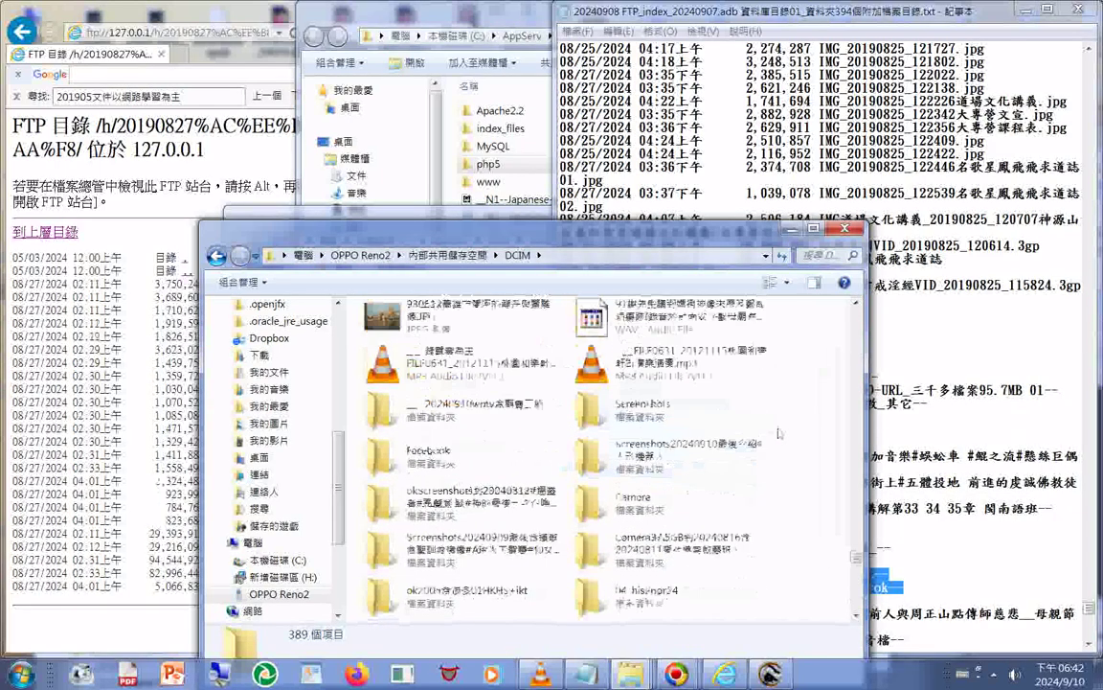
pyautogui.doubleClick(429, 383)
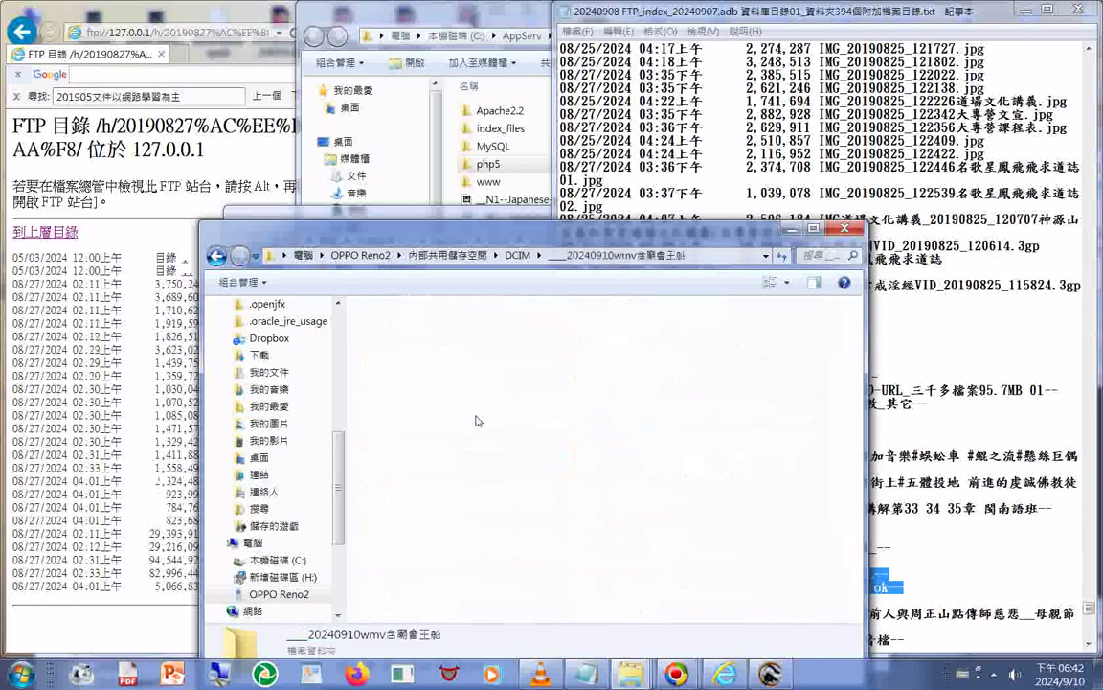
# Copy the selected WMV and WMA files into the ____20240910wmv含廟會王船 folder, accepting the device prompt for all files and skipping all conflicting ones
pyautogui.moveTo(678, 240); pyautogui.dragTo(1084, 227)
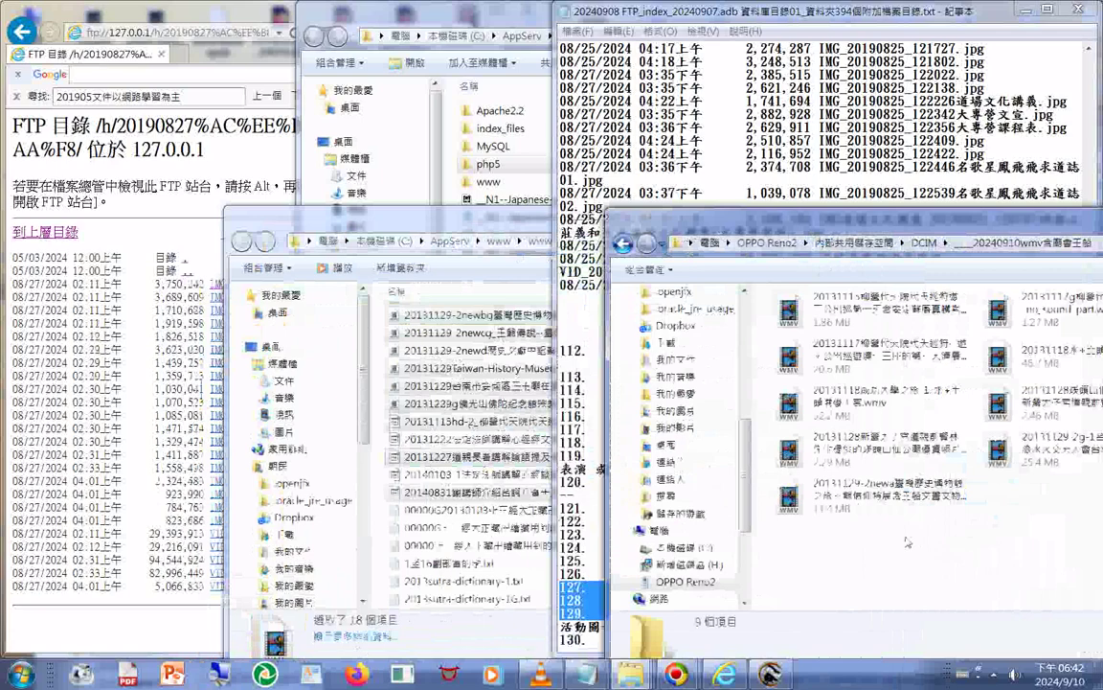
pyautogui.click(437, 414)
pyautogui.click(468, 372)
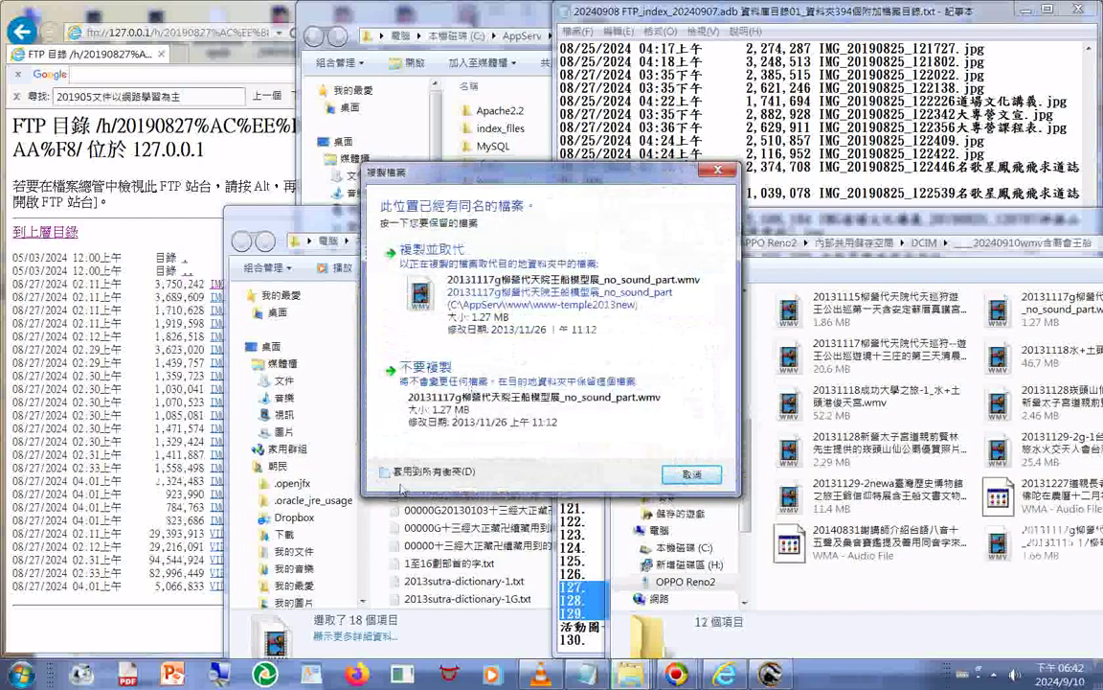
pyautogui.click(385, 471)
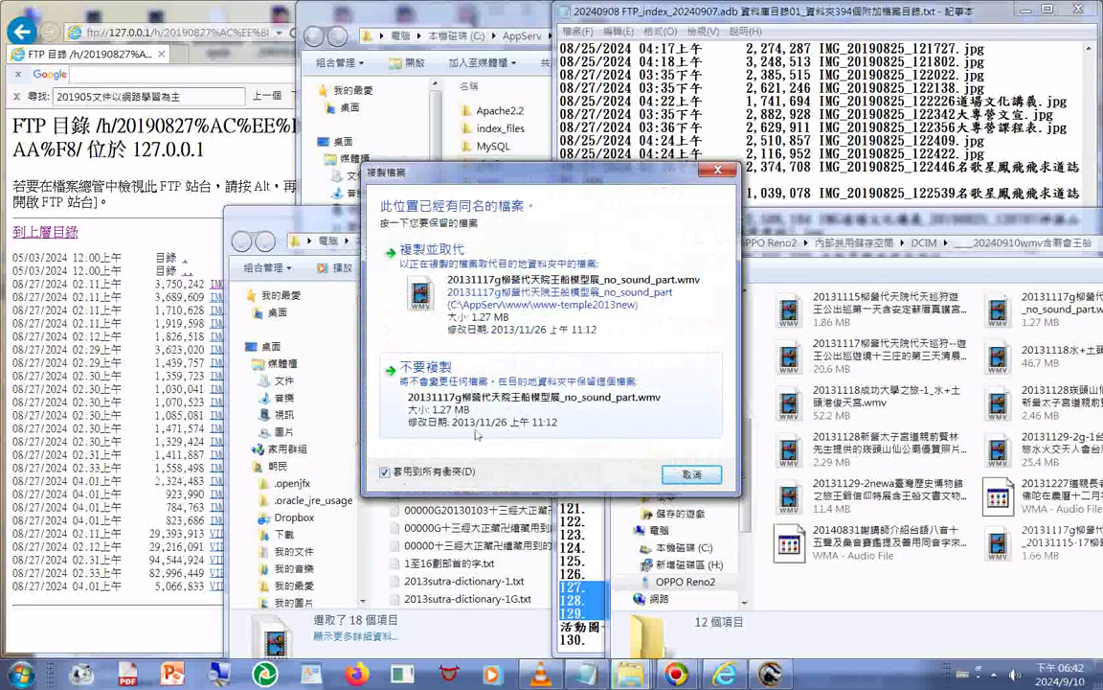
pyautogui.click(429, 365)
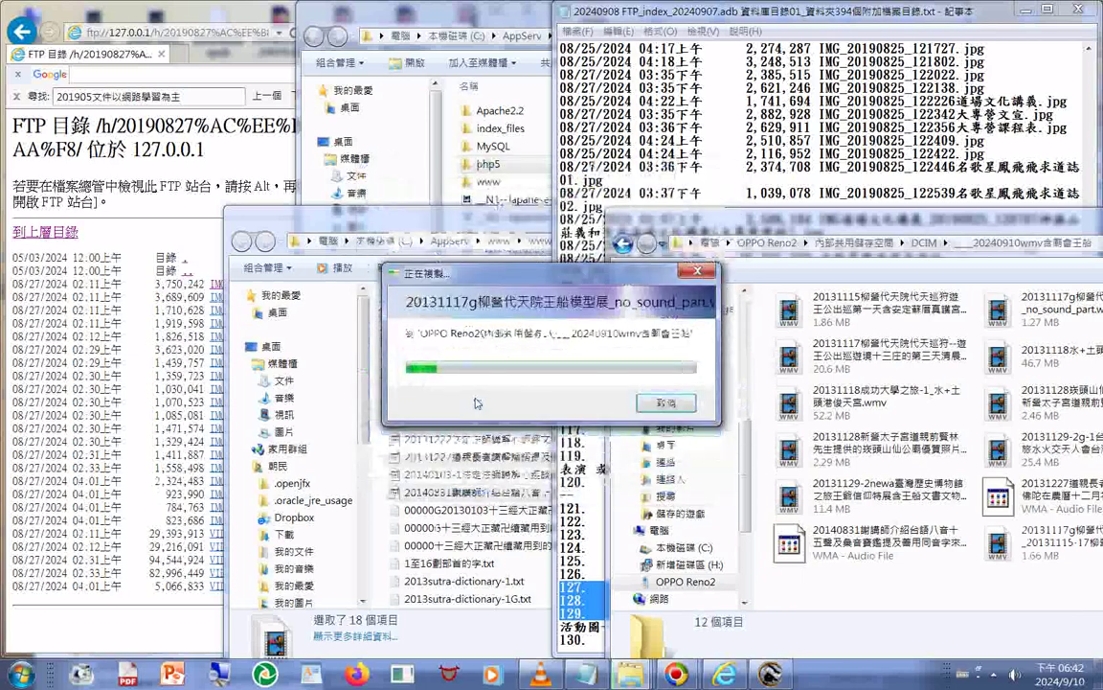
# Play the 20131129台南市安南區三王廟 video briefly, close the player, and show the phone folder's files as a list
pyautogui.moveTo(866, 222); pyautogui.dragTo(777, 160)
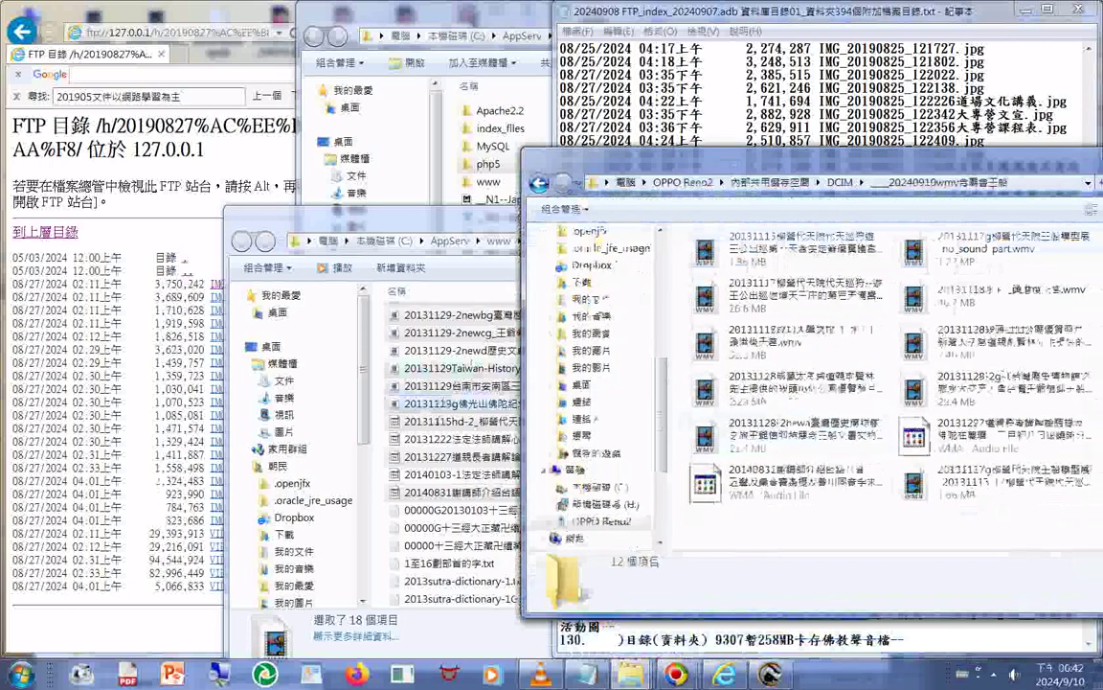
pyautogui.doubleClick(499, 385)
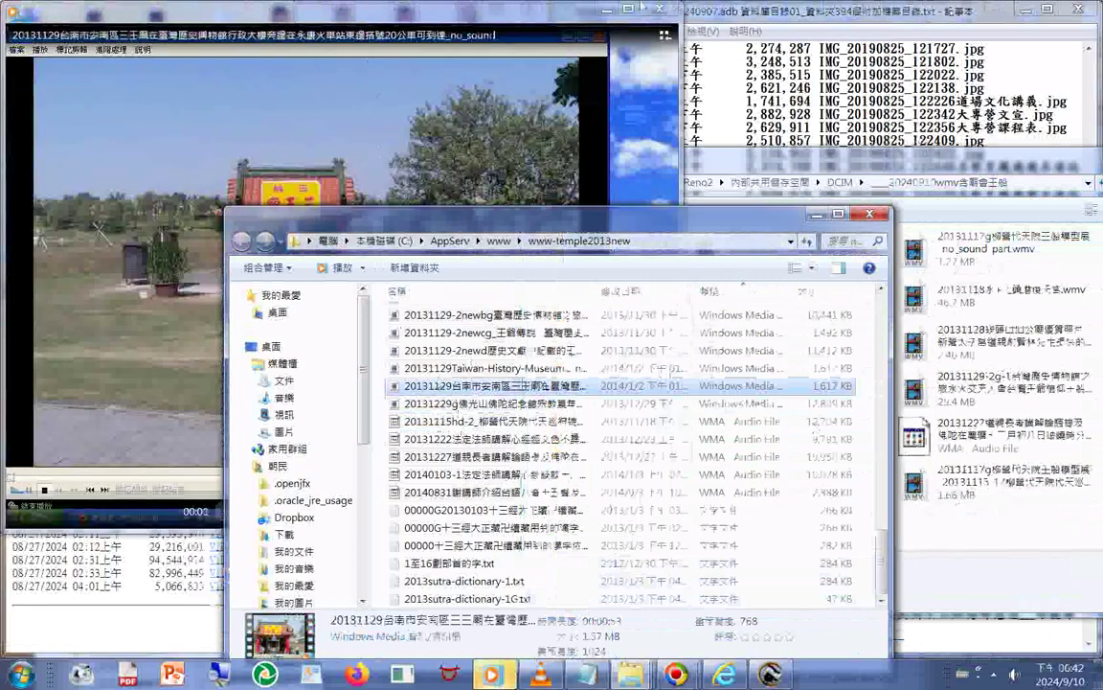
pyautogui.click(658, 9)
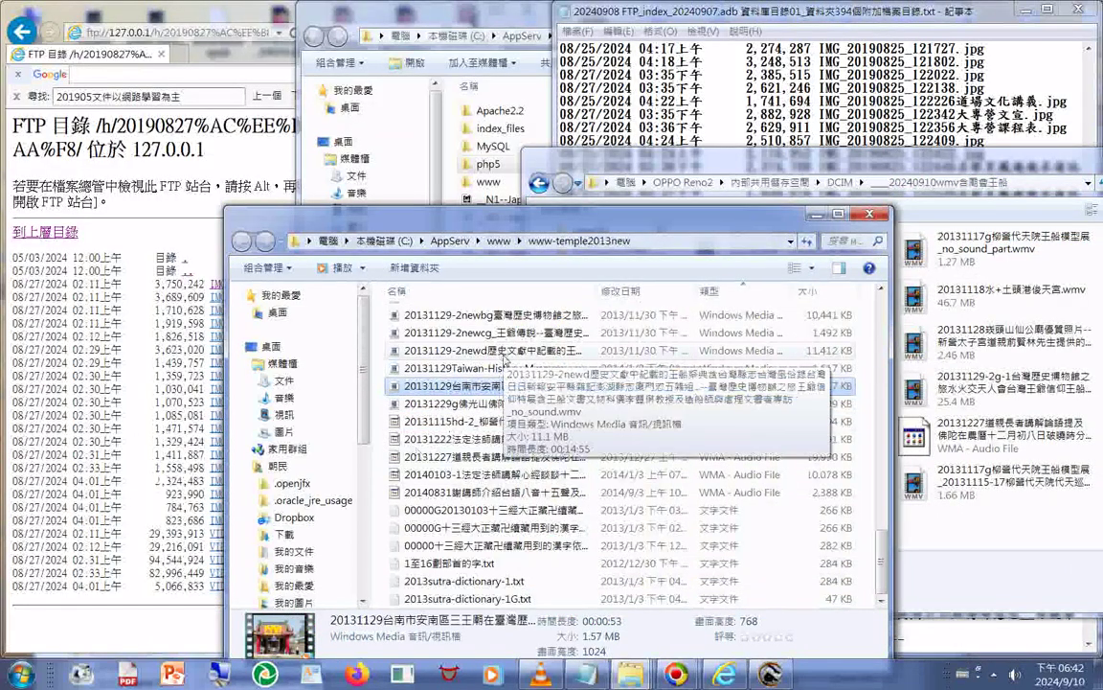
pyautogui.rightClick(951, 548)
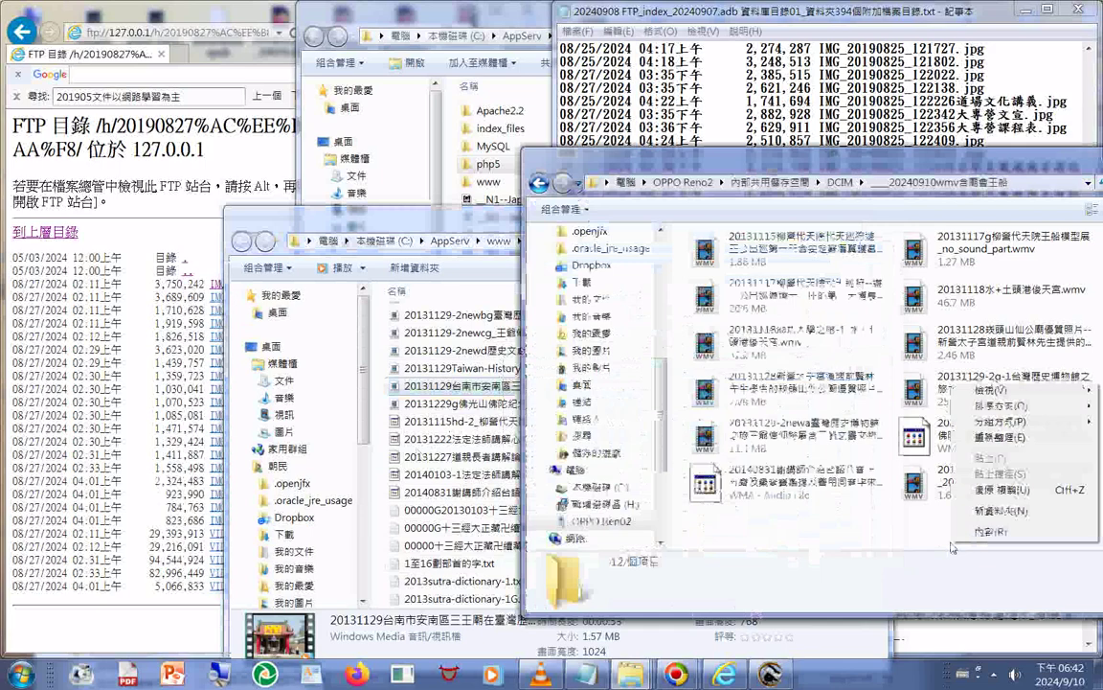
pyautogui.click(766, 463)
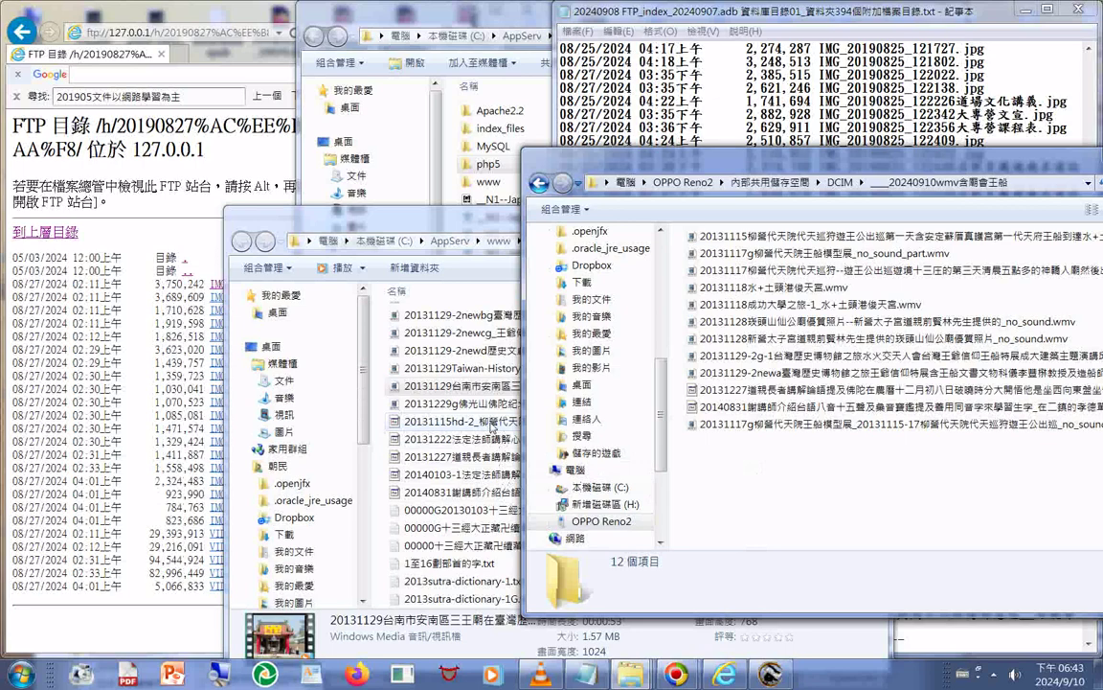
# Select the www-temple2013new WMV files from 20131115柳營代天院 through 20131229g佛光山, excluding the 20131129-2newd file
pyautogui.click(491, 428)
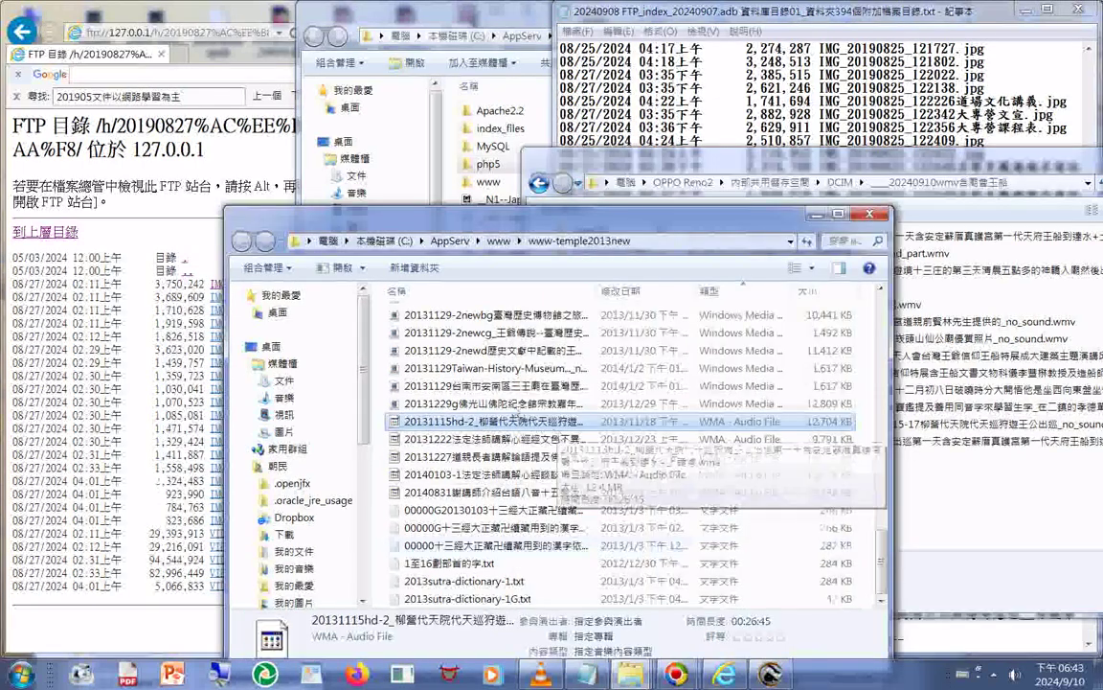
pyautogui.press('Up')
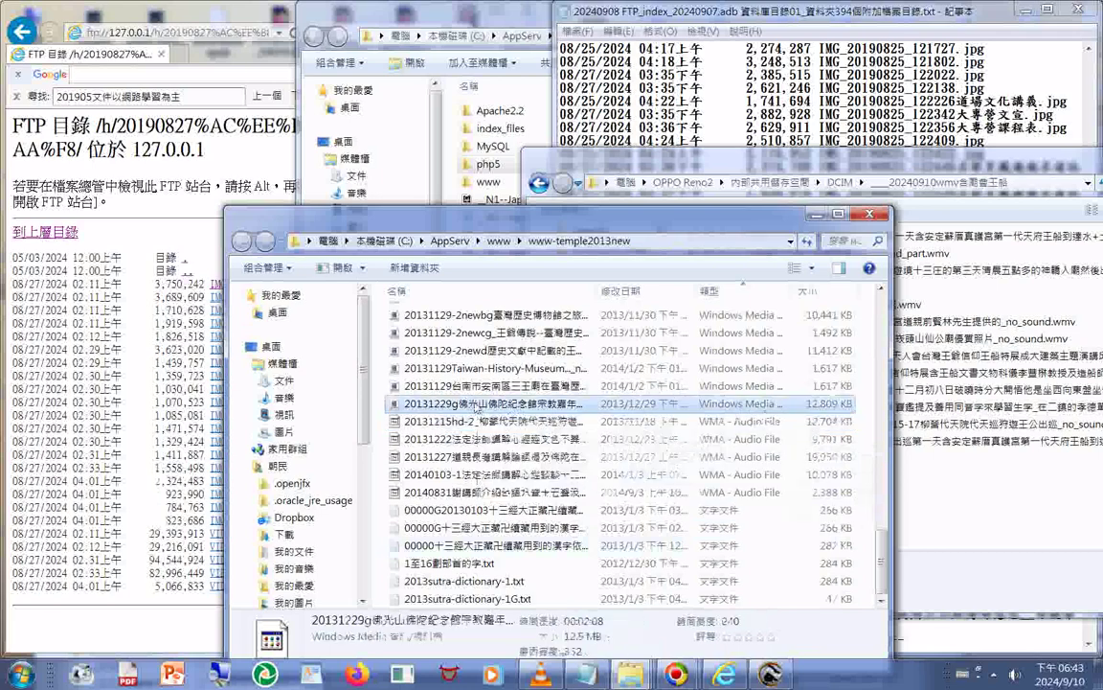
pyautogui.scroll(3, 553, 369)
pyautogui.scroll(1, 553, 366)
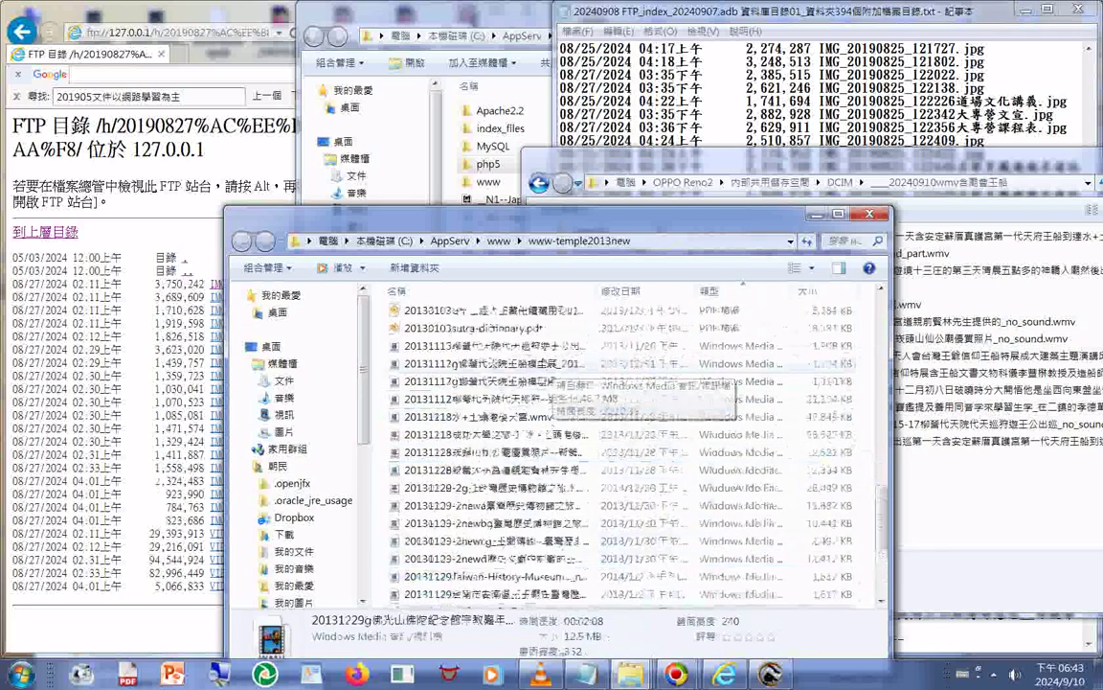
pyautogui.keyDown('shift'); pyautogui.click(477, 348); pyautogui.keyUp('shift')
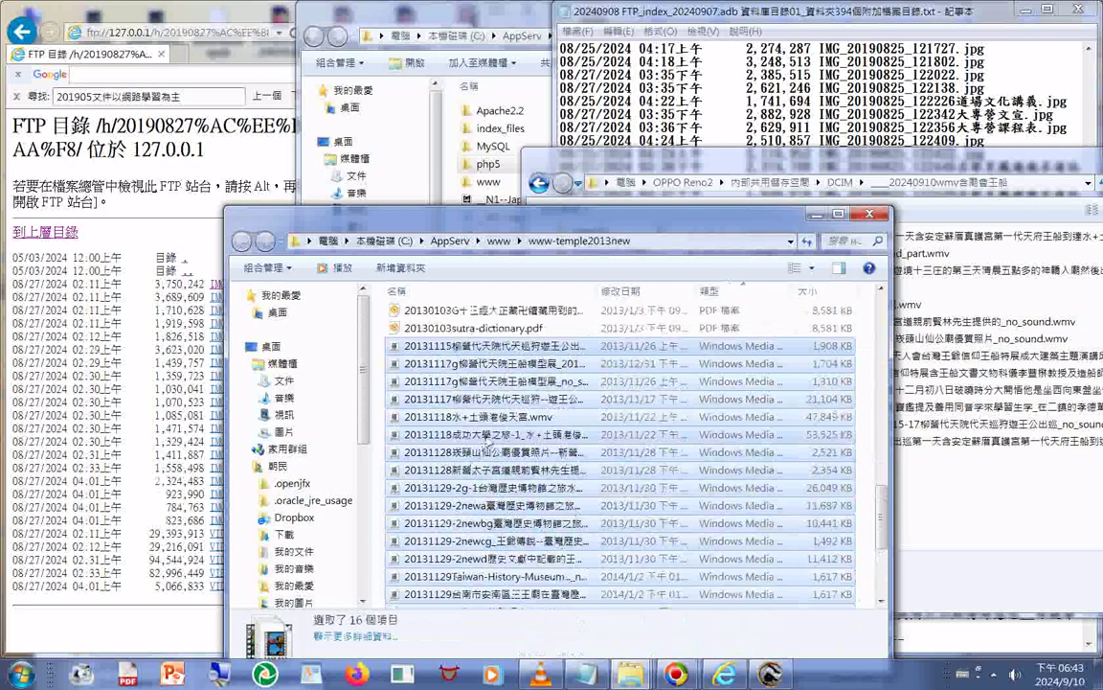
pyautogui.scroll(-2, 486, 446)
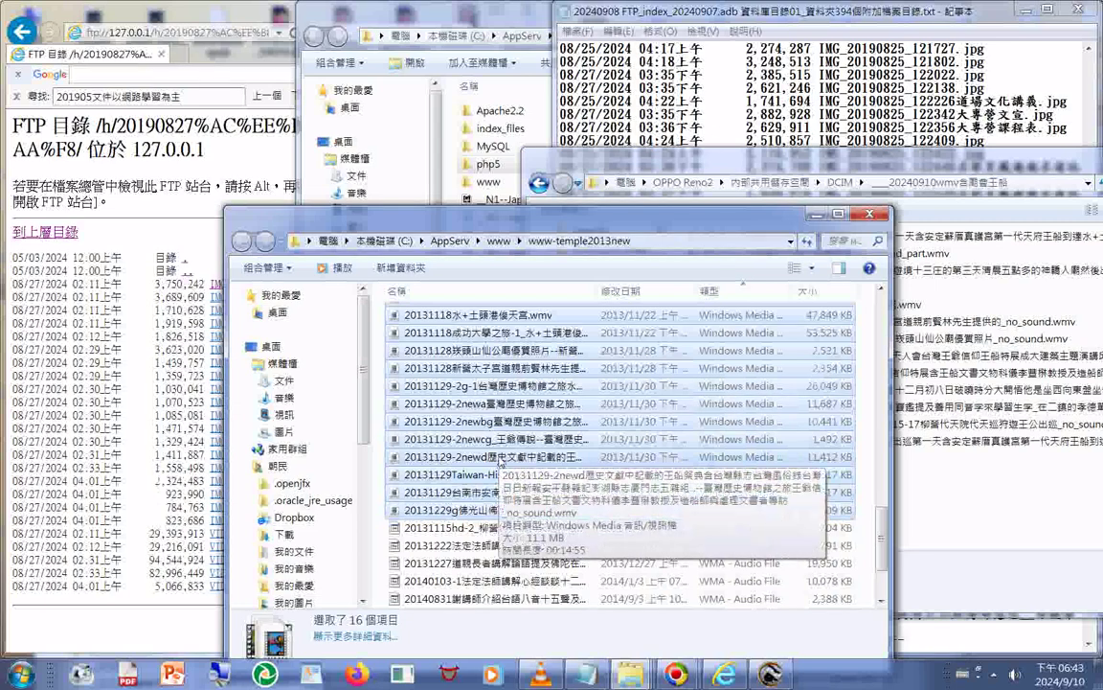
pyautogui.keyDown('ctrl'); pyautogui.click(491, 457); pyautogui.keyUp('ctrl')
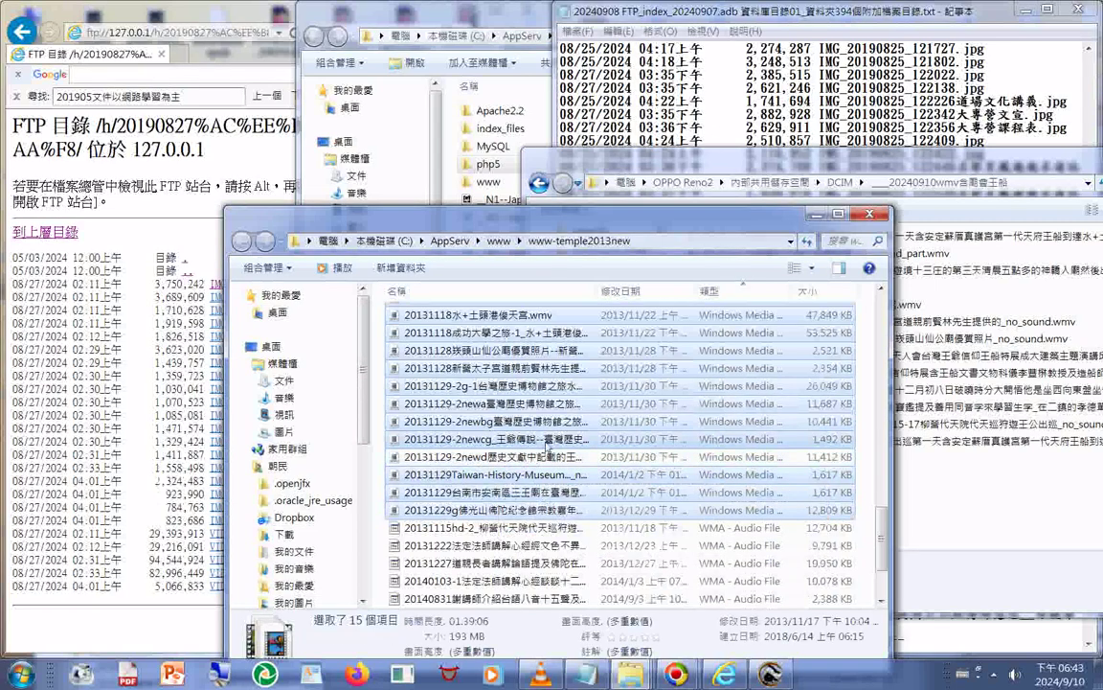
# Copy the selected WMV files to the phone's ____20240910wmv含廟會王船 folder, accepting the device prompt for all files and replacing same-named files
pyautogui.moveTo(494, 403); pyautogui.dragTo(979, 467)
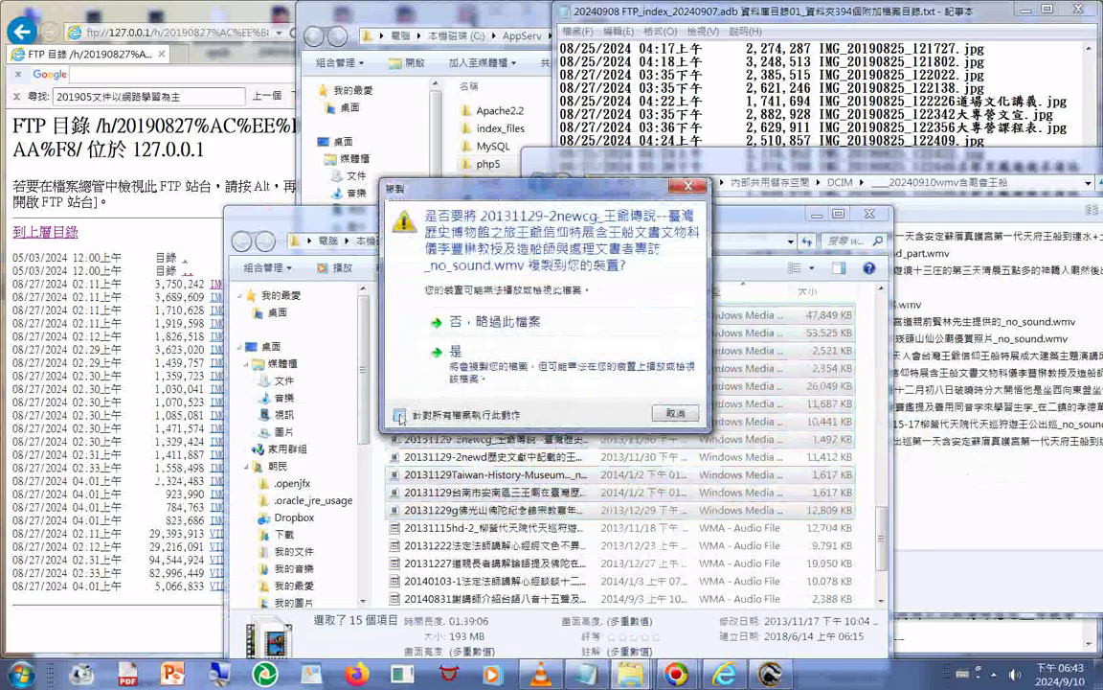
pyautogui.click(400, 416)
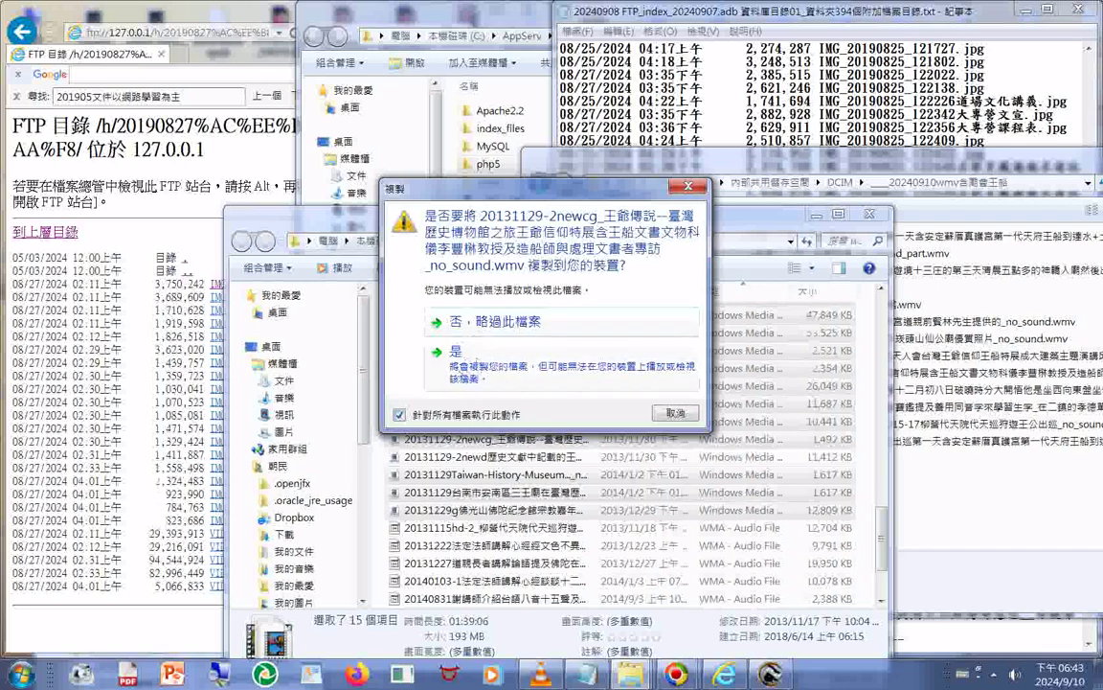
pyautogui.click(456, 368)
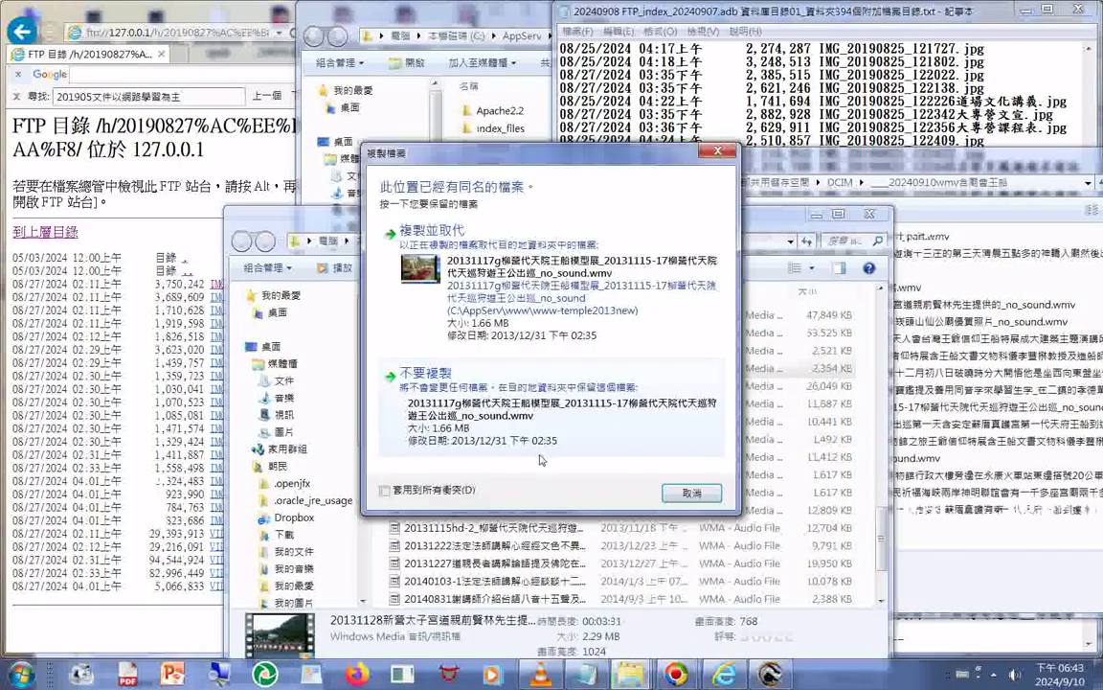
pyautogui.click(384, 489)
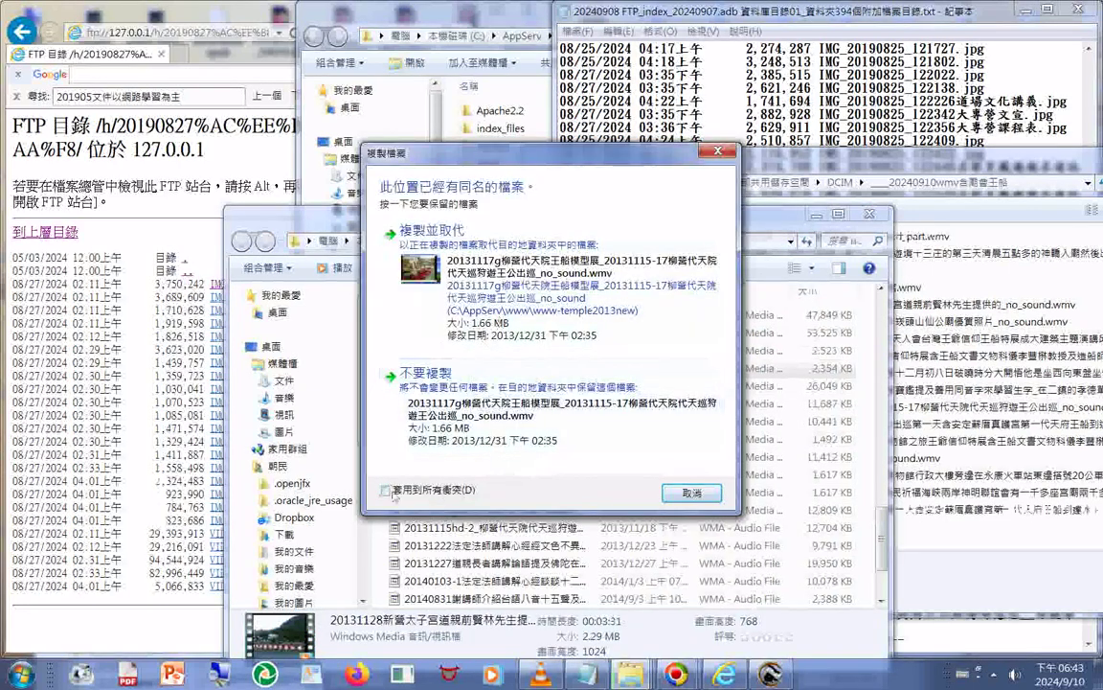
pyautogui.click(486, 331)
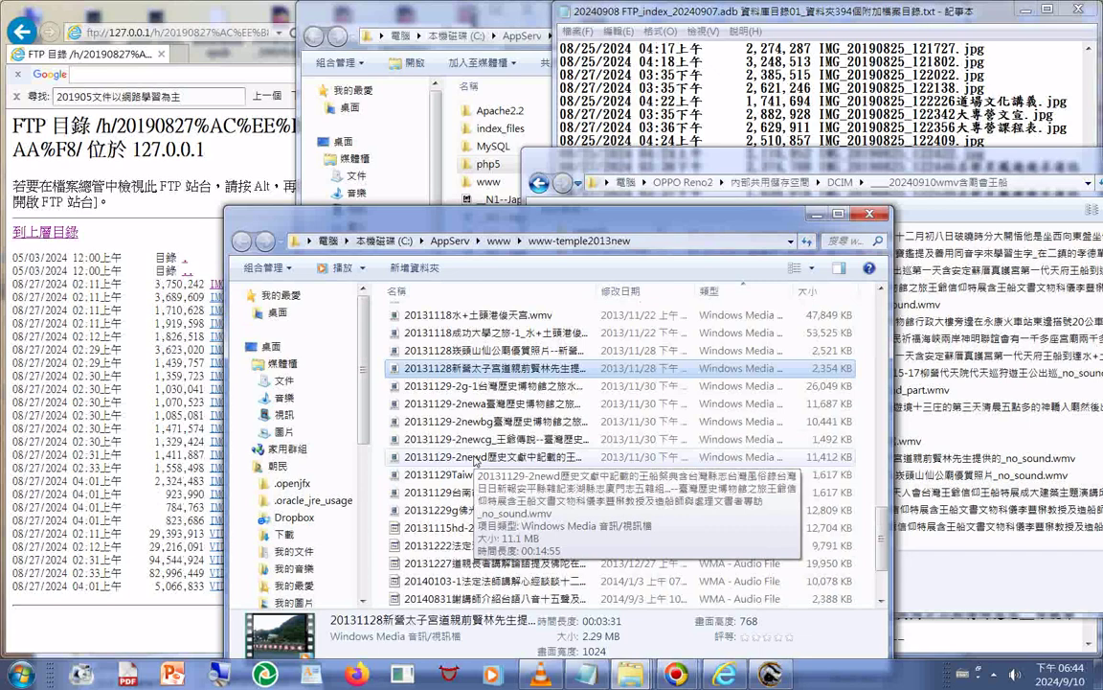
# Open the 20131129-2newd WMV file's name for editing and select the entire name for copying
pyautogui.rightClick(476, 458)
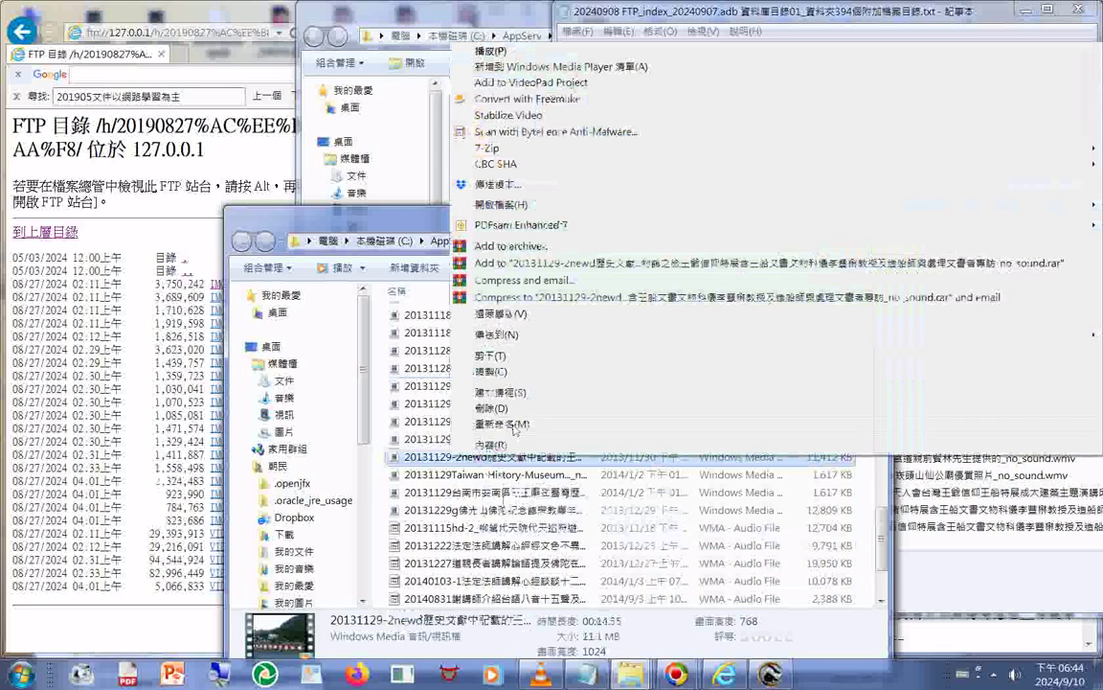
pyautogui.click(513, 426)
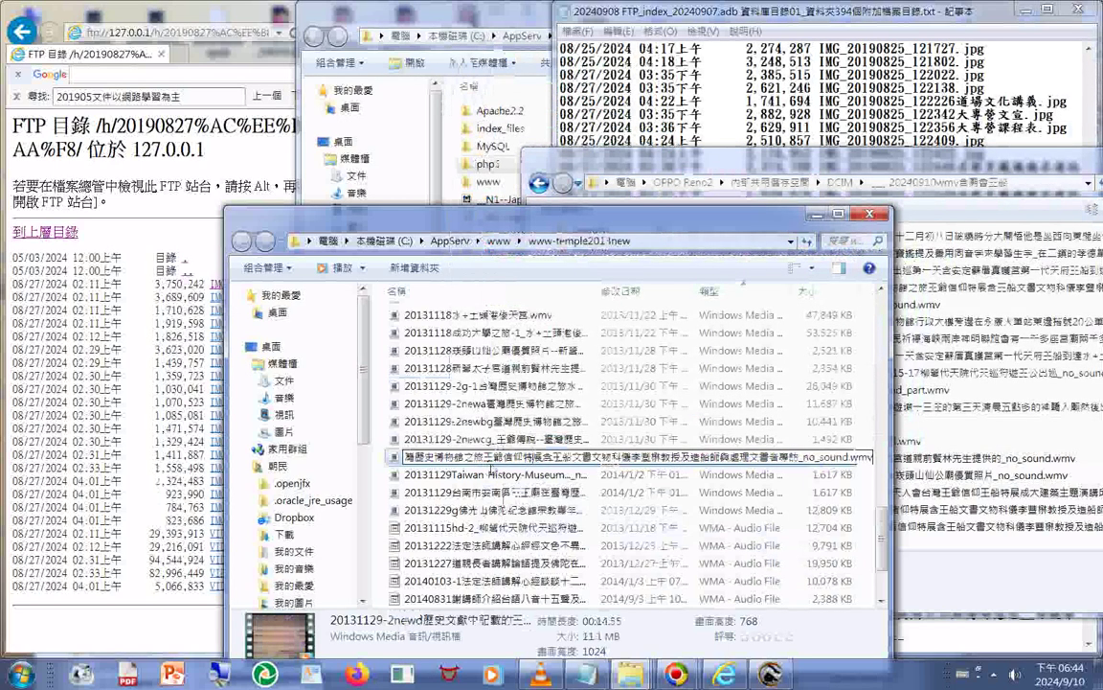
pyautogui.hotkey('ctrl', 'a')
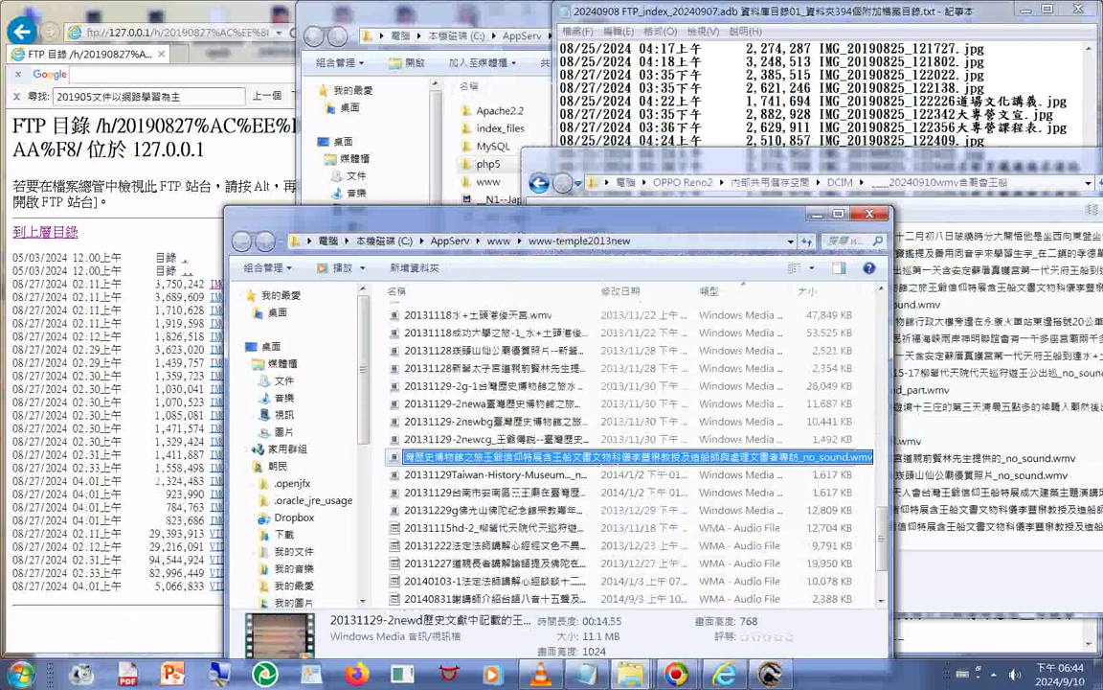
pyautogui.press('super')
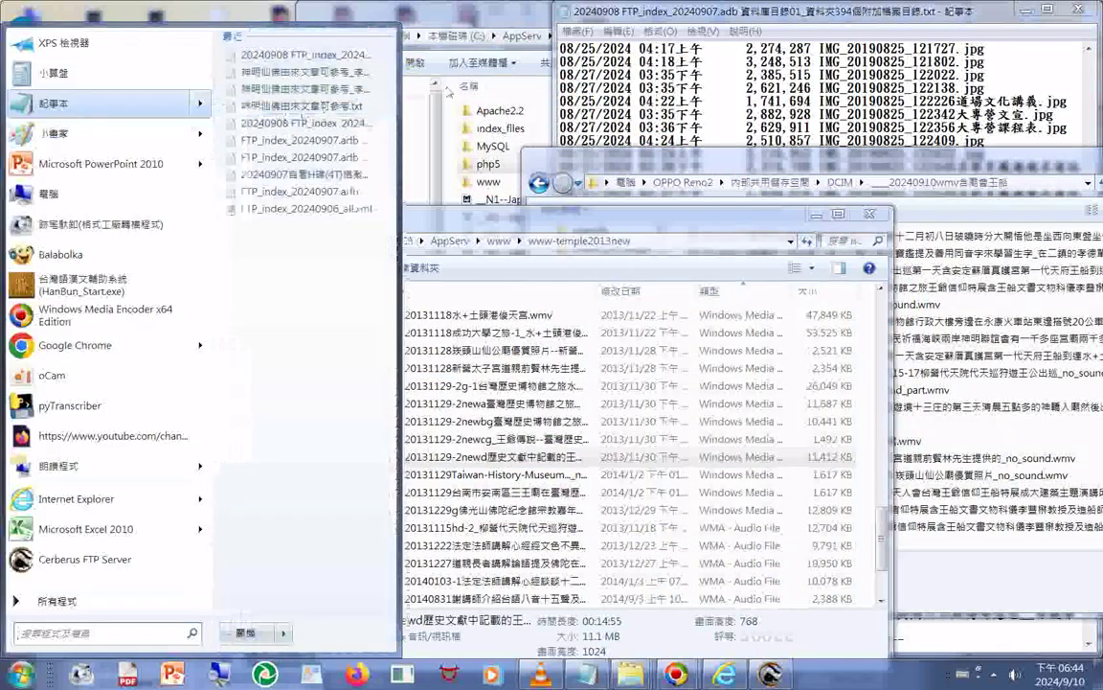
pyautogui.hotkey('ctrl', 'v')
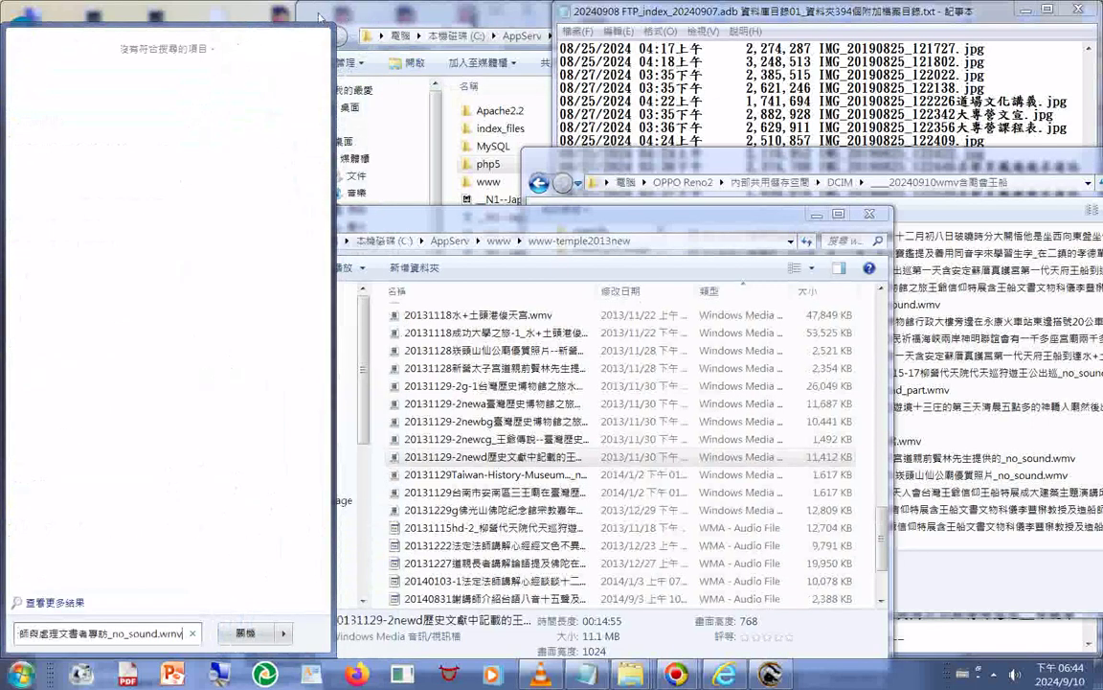
pyautogui.press('Escape')
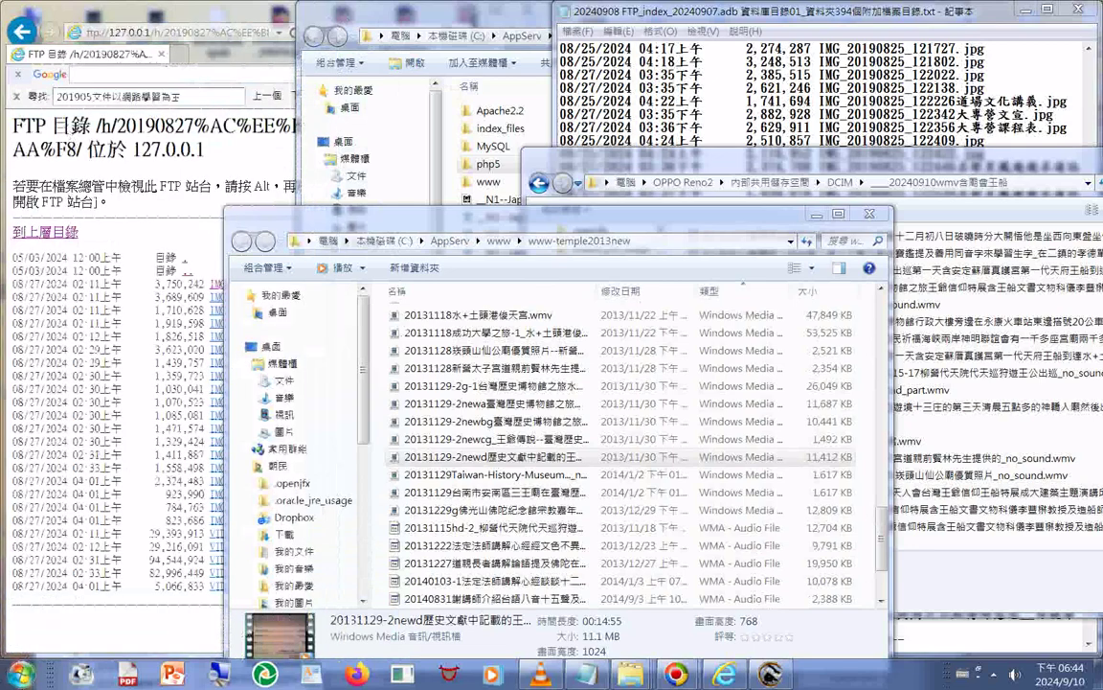
# In a blank Notepad document, set the font size to 31 and paste the full name of the 20131129-2newd WMV file
pyautogui.click(668, 251)
pyautogui.click(693, 284)
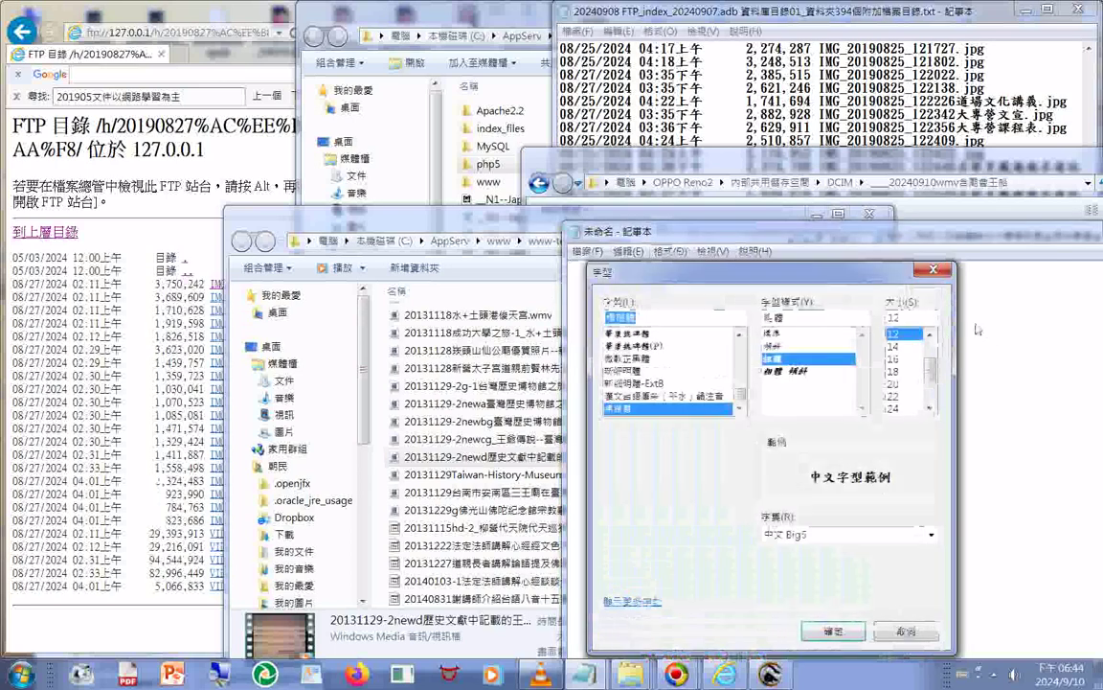
pyautogui.doubleClick(904, 318)
pyautogui.write('31')
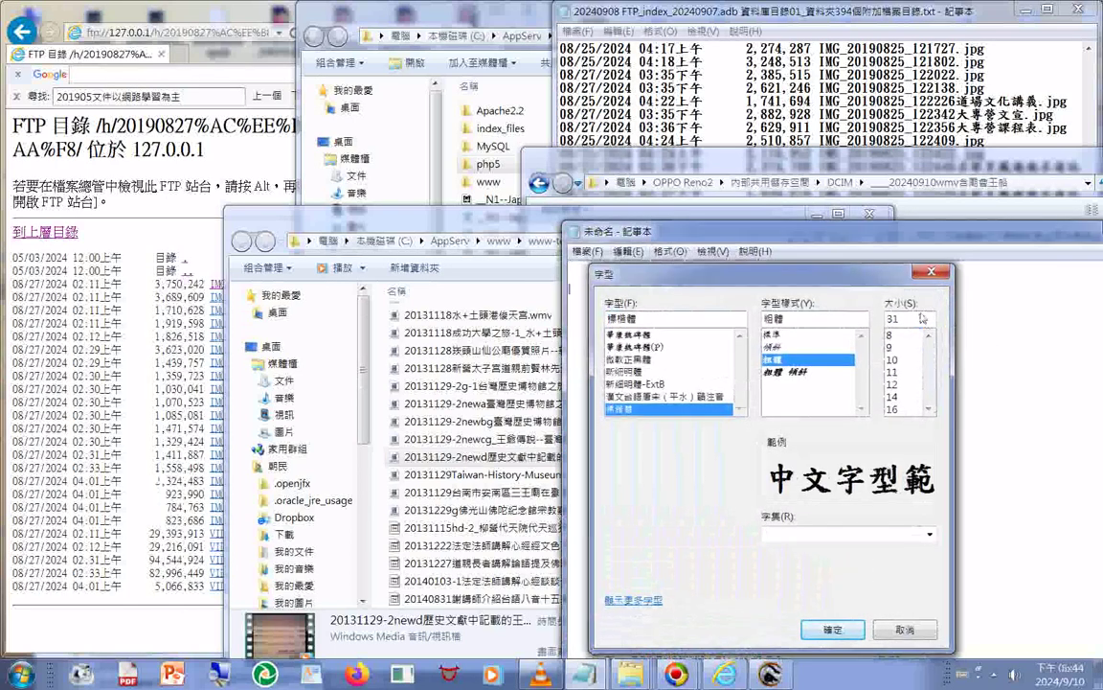
pyautogui.press('Return')
pyautogui.write('20131129-2newd歷史文獻中記載的祭典舍台灣縣志台灣風俗錄台灣日報安平縣雜記澎湖縣志廈門志五雜組...--臺灣歷史博物館之旅王爺信特展含王船文書文物科儀李豐楙教授造船師與處理文書者專訪_no_sound.wmv')
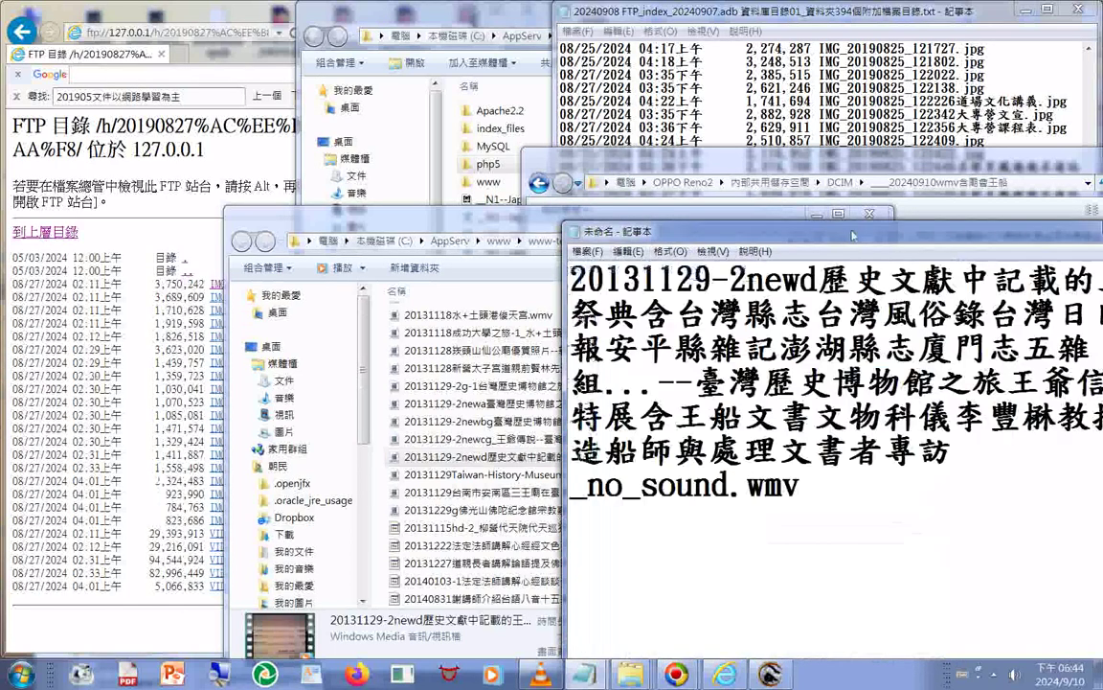
# In the Notepad note, copy the part of the pasted file name from 歷史文獻 through 王爺信仰特展, leaving out the 20131129-2newd prefix
pyautogui.hotkey('alt', 'Tab')
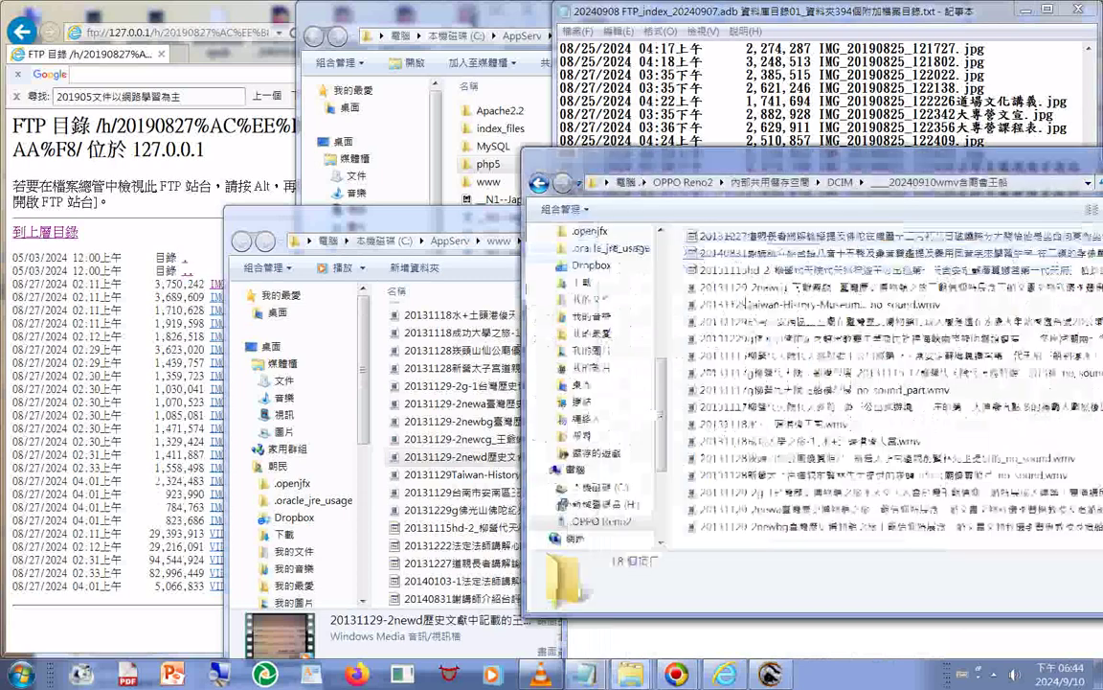
pyautogui.click(810, 646)
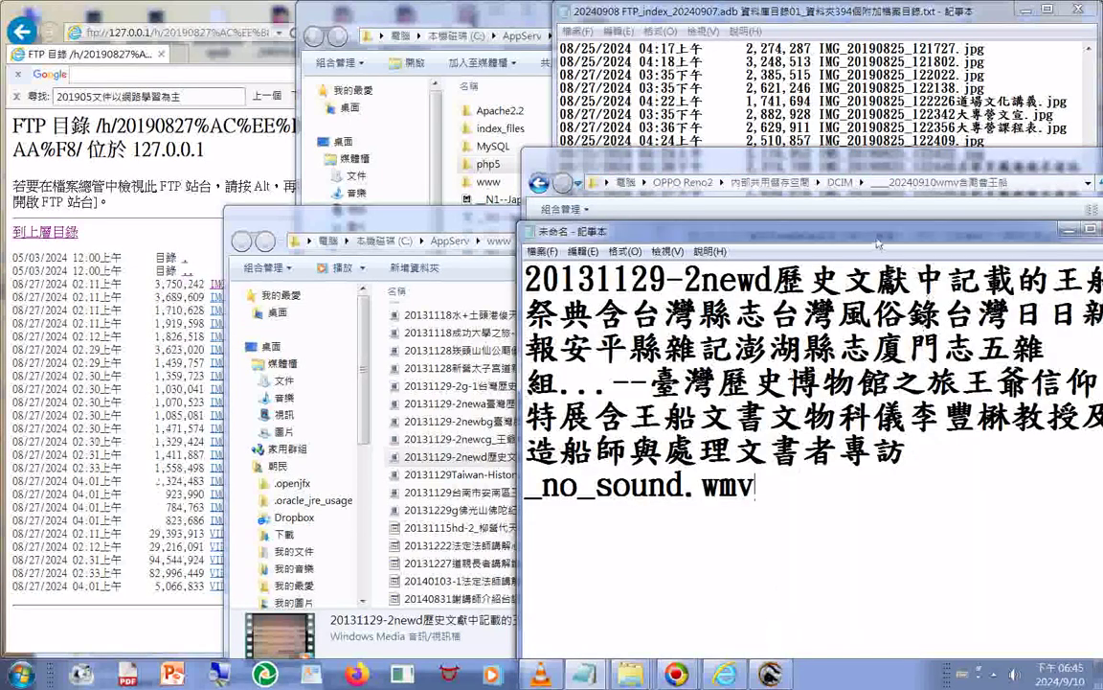
pyautogui.moveTo(792, 233); pyautogui.dragTo(540, 262)
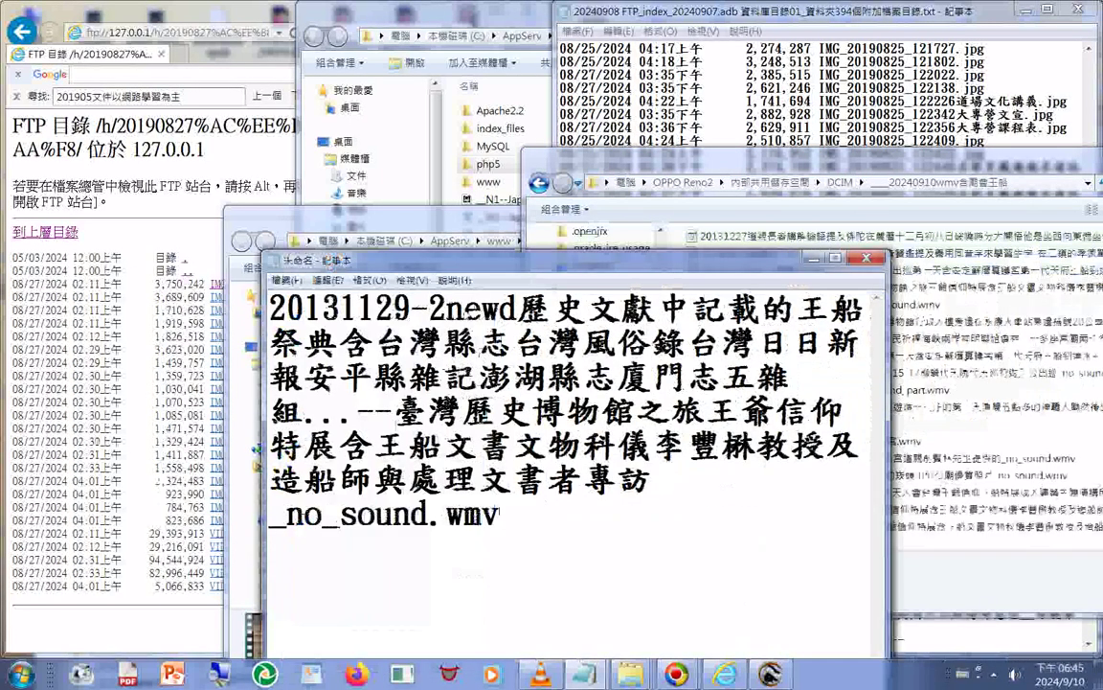
pyautogui.doubleClick(474, 308)
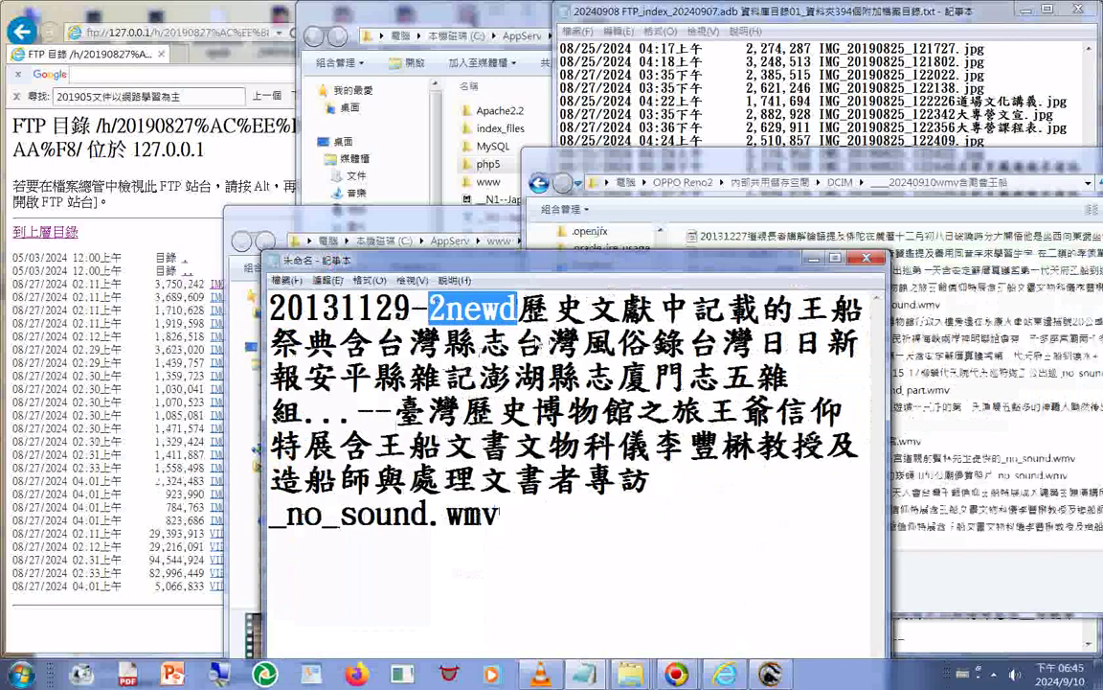
pyautogui.click(493, 306)
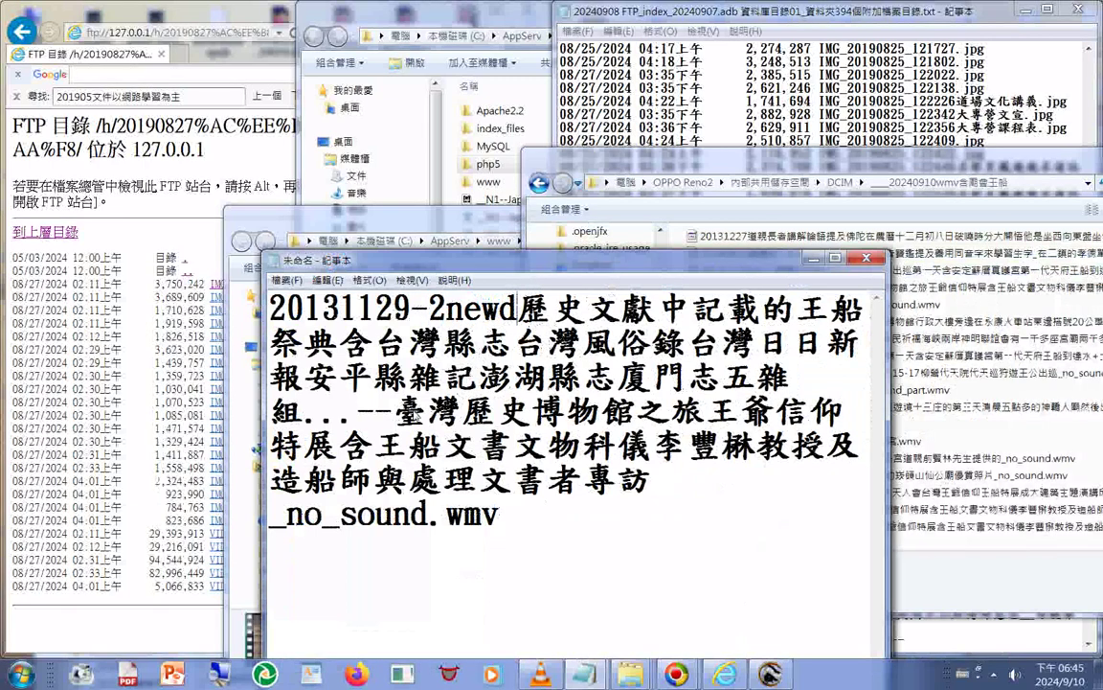
pyautogui.keyDown('shift'); pyautogui.click(339, 447); pyautogui.keyUp('shift')
pyautogui.hotkey('ctrl', 'c')
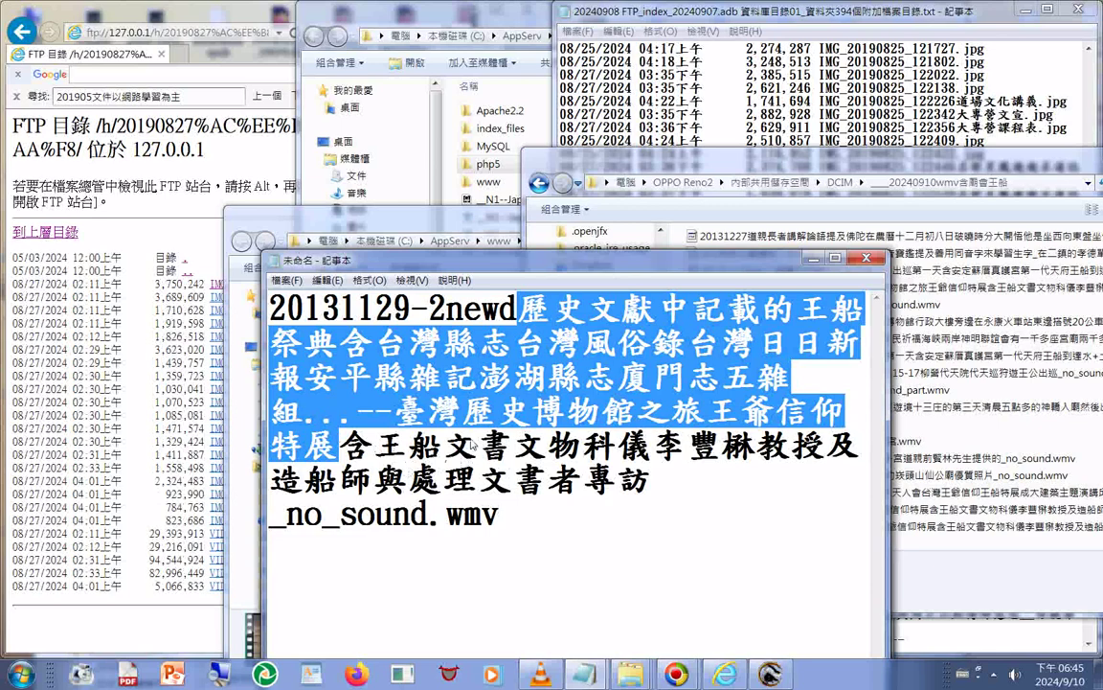
# Save the note as a Unicode text file named with the copied text, on drive H: and again in 我的文件
pyautogui.click(286, 280)
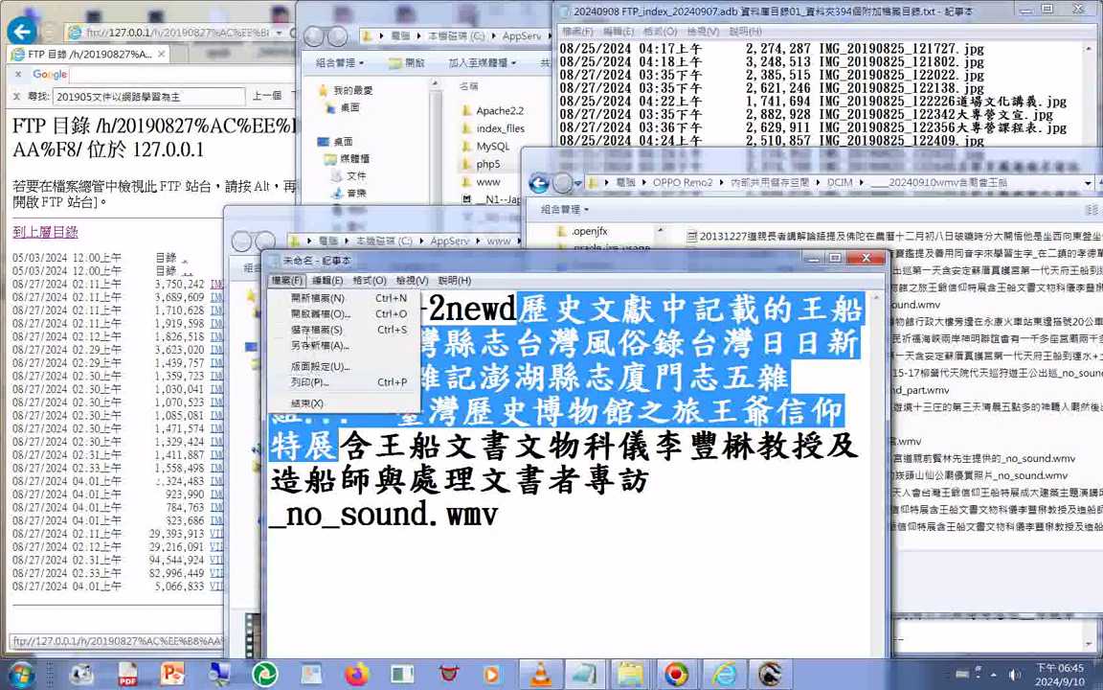
pyautogui.click(315, 348)
pyautogui.hotkey('ctrl', 's')
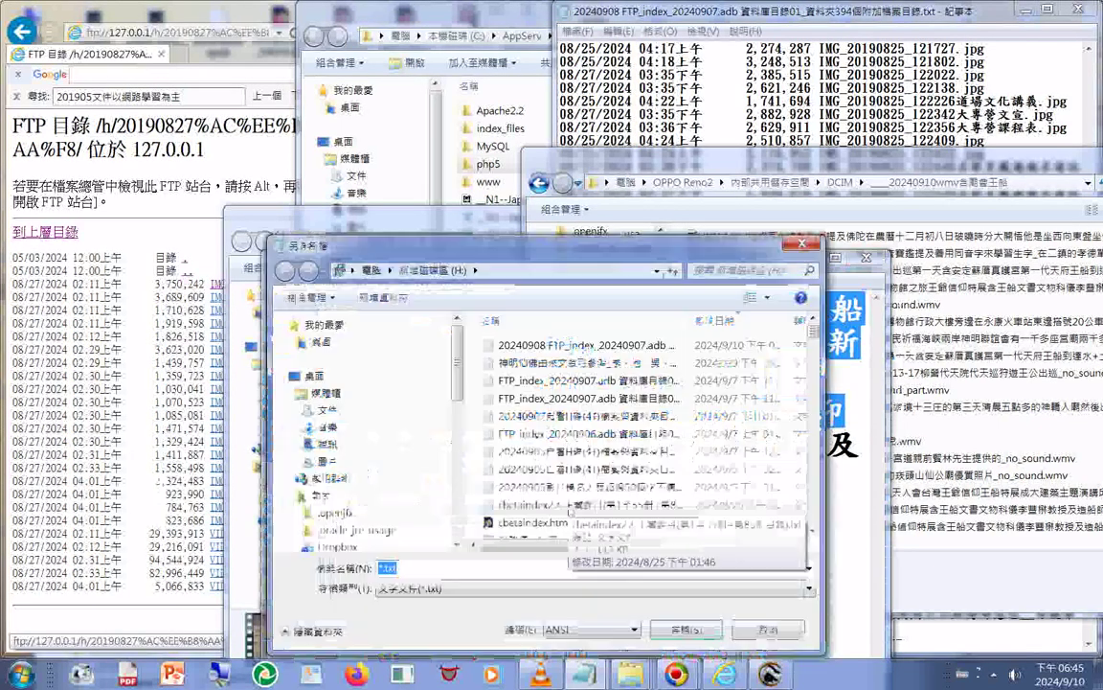
pyautogui.hotkey('ctrl', 'v')
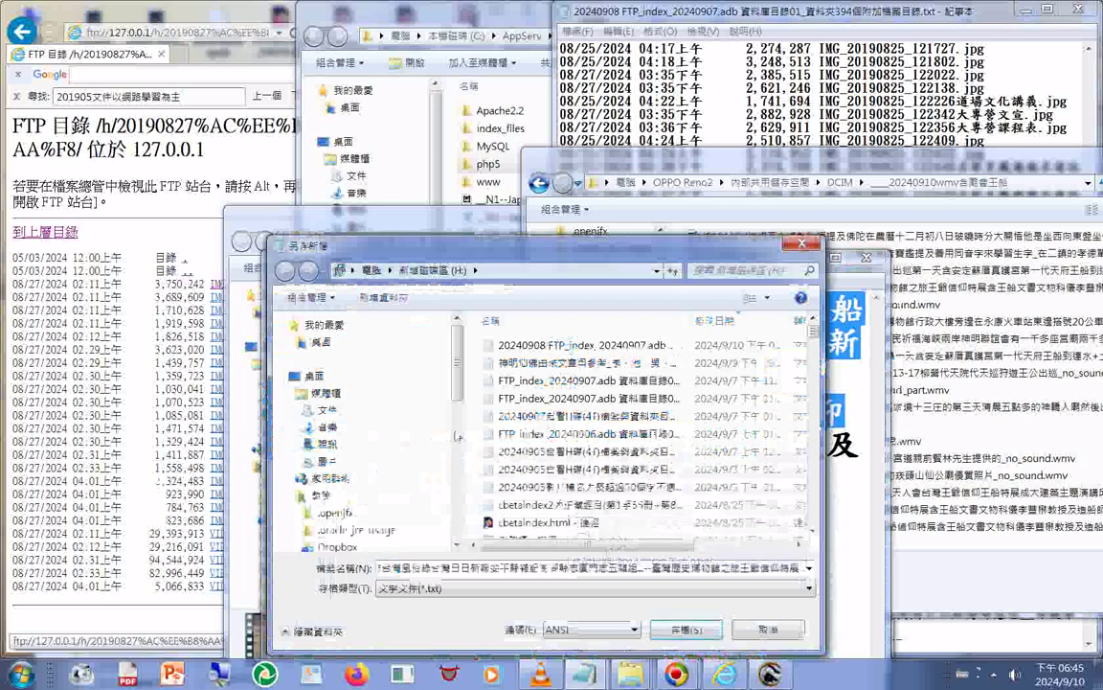
pyautogui.click(620, 630)
pyautogui.click(565, 658)
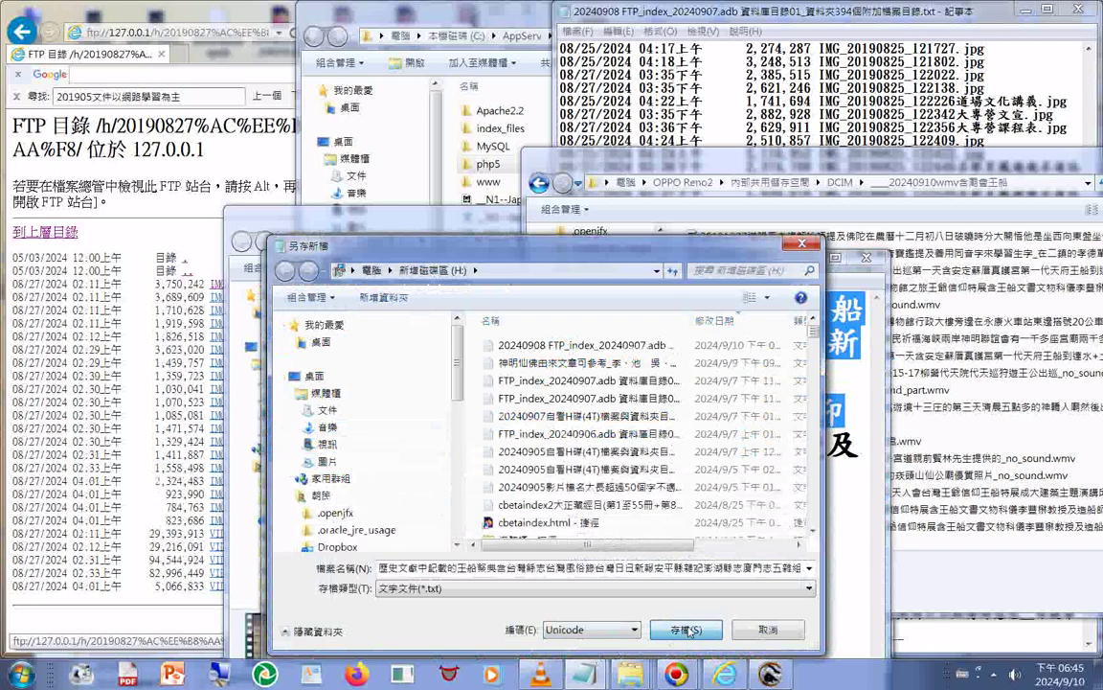
pyautogui.click(685, 629)
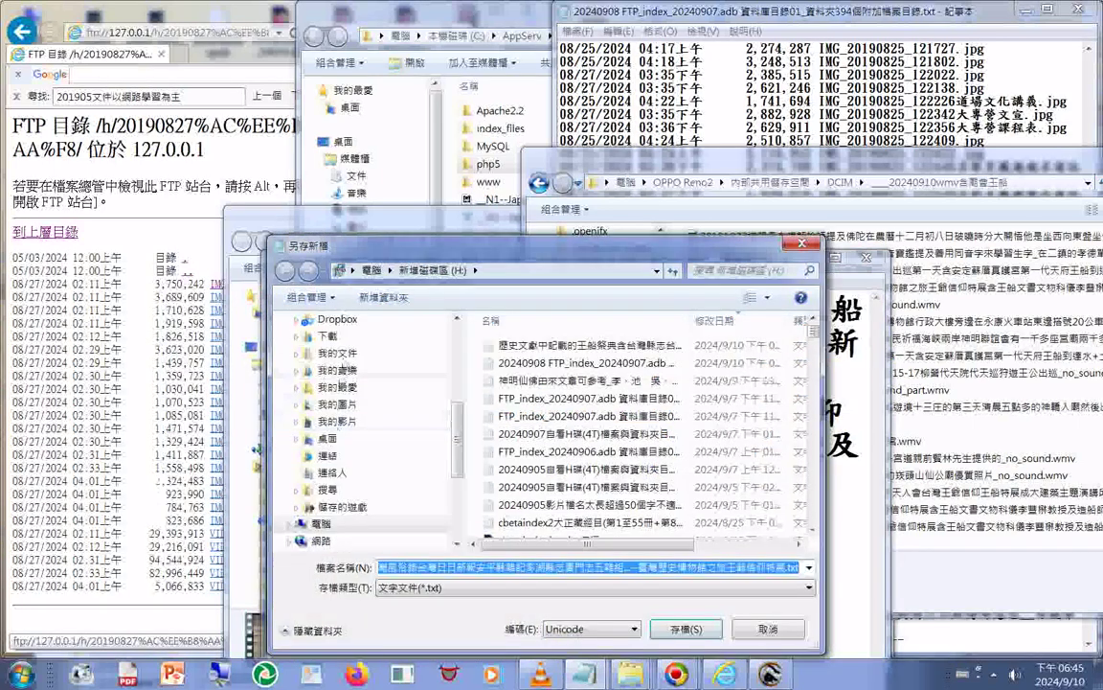
pyautogui.click(686, 631)
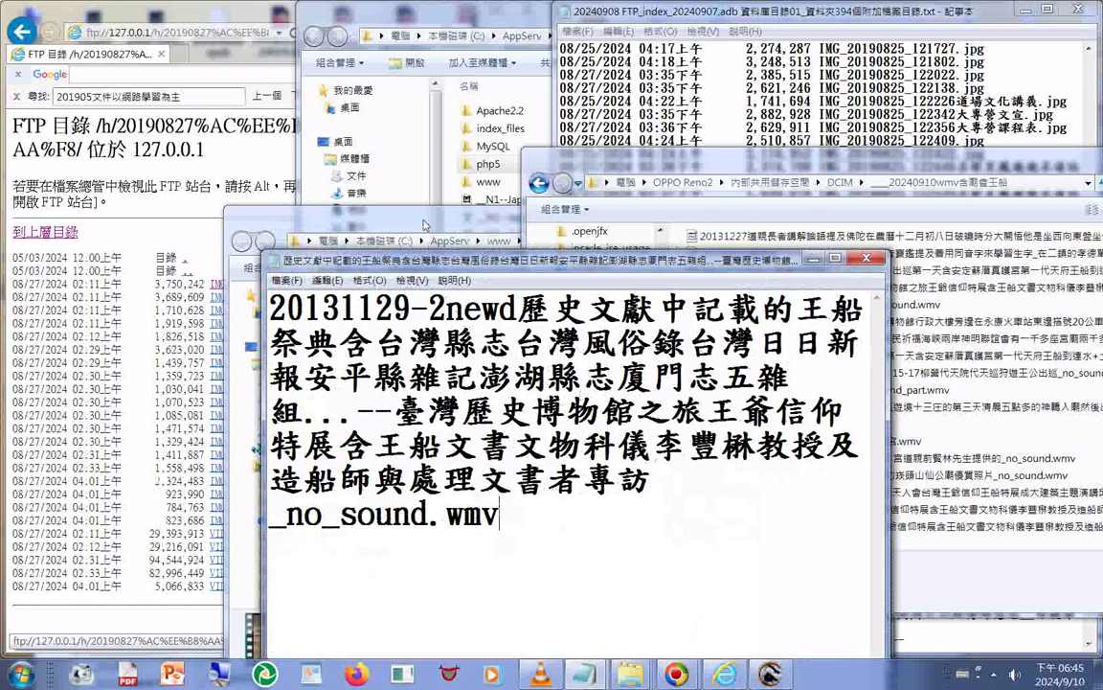
# Play the 20131129-2newd WMV file from www-temple2013new to check its content, and close the player
pyautogui.click(424, 223)
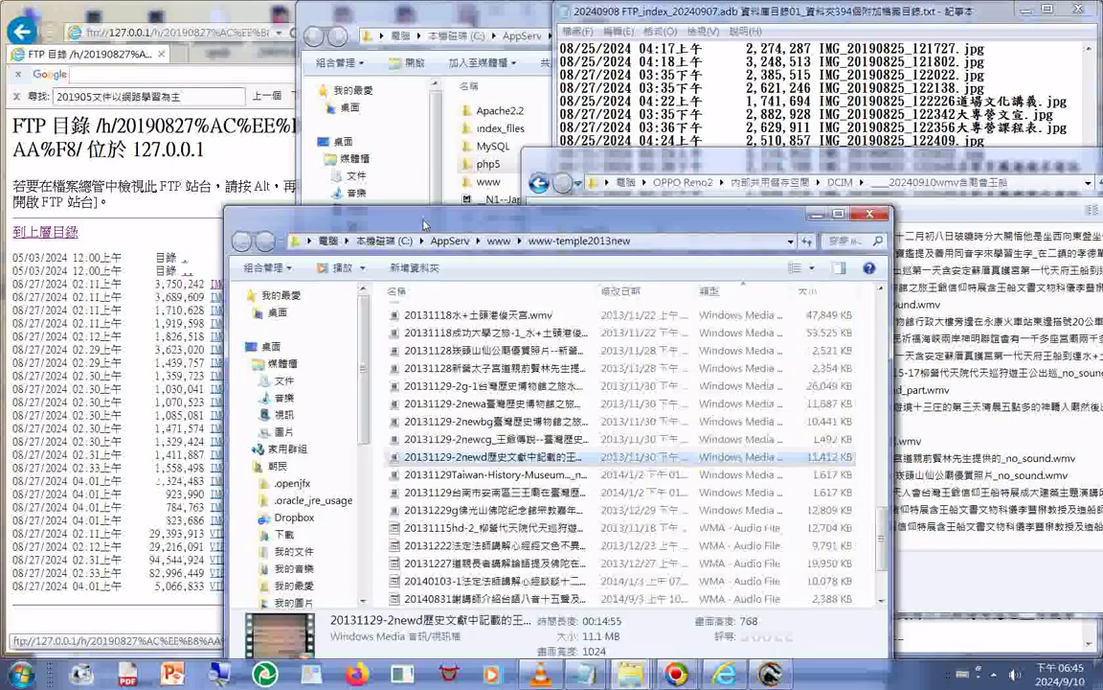
pyautogui.doubleClick(480, 463)
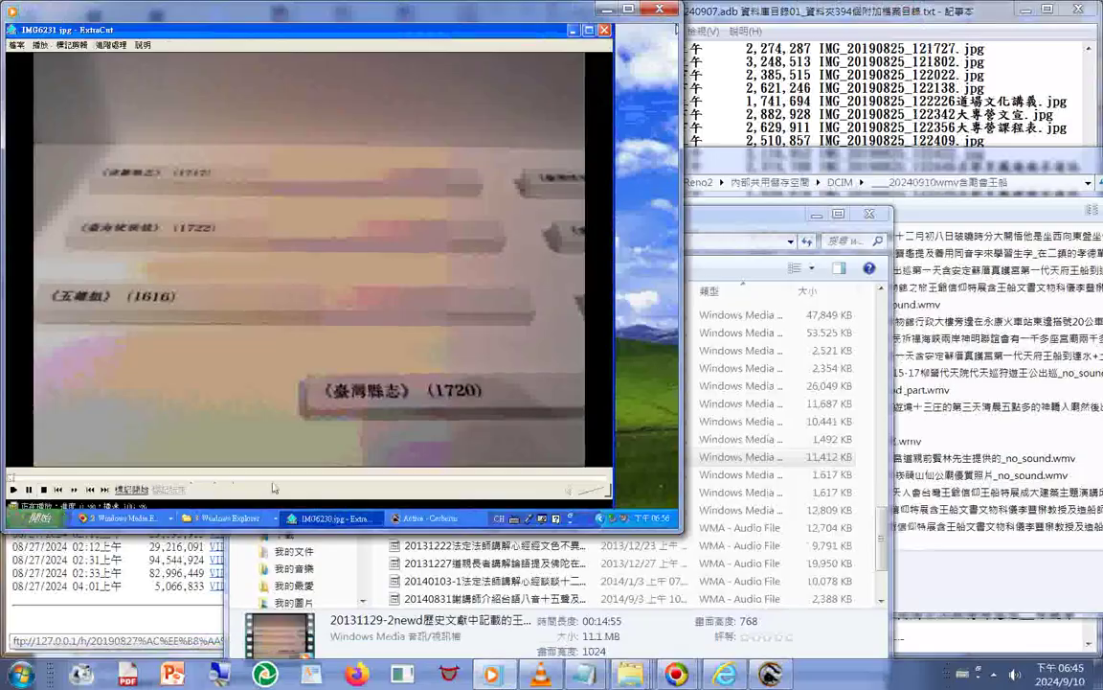
pyautogui.doubleClick(650, 480)
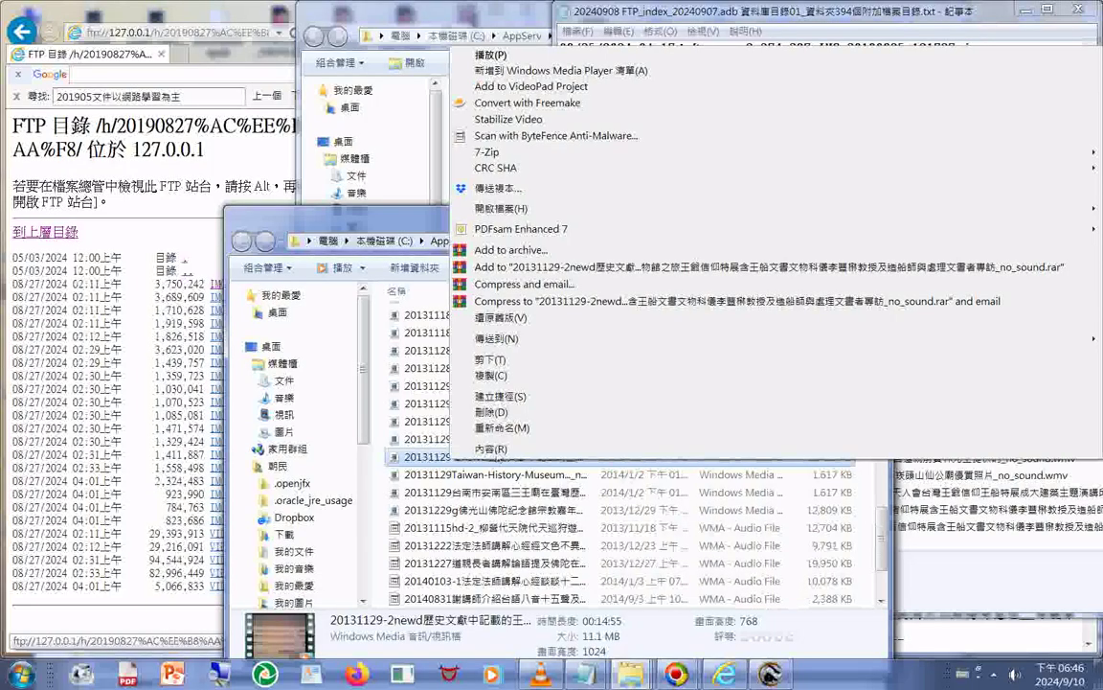
pyautogui.click(495, 427)
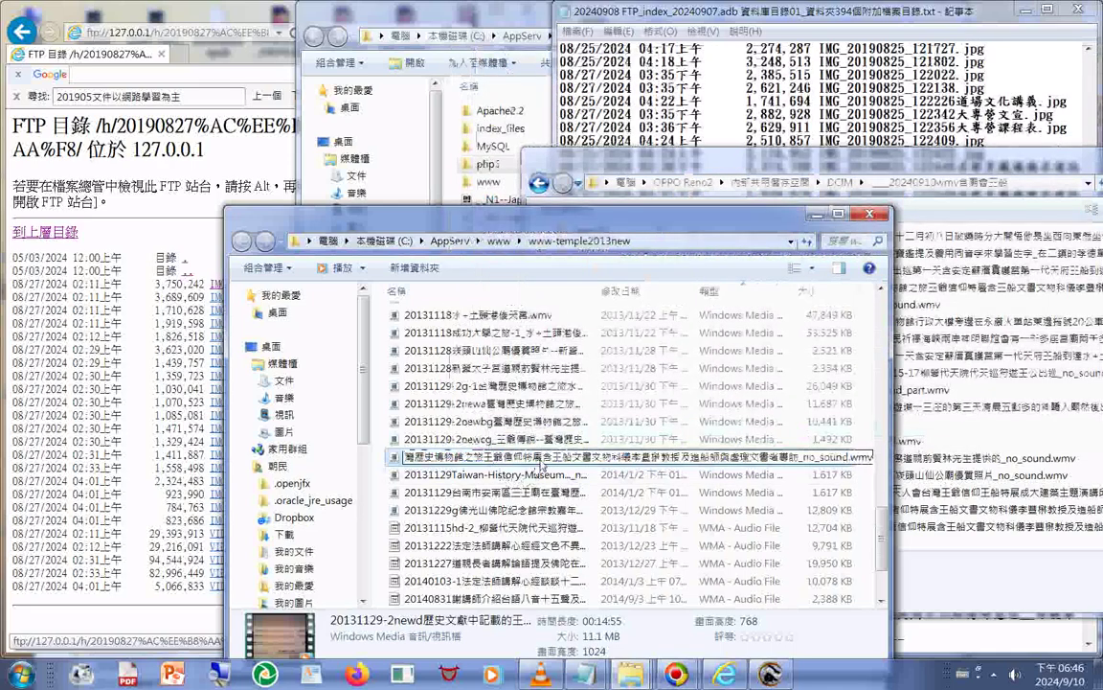
pyautogui.click(855, 476)
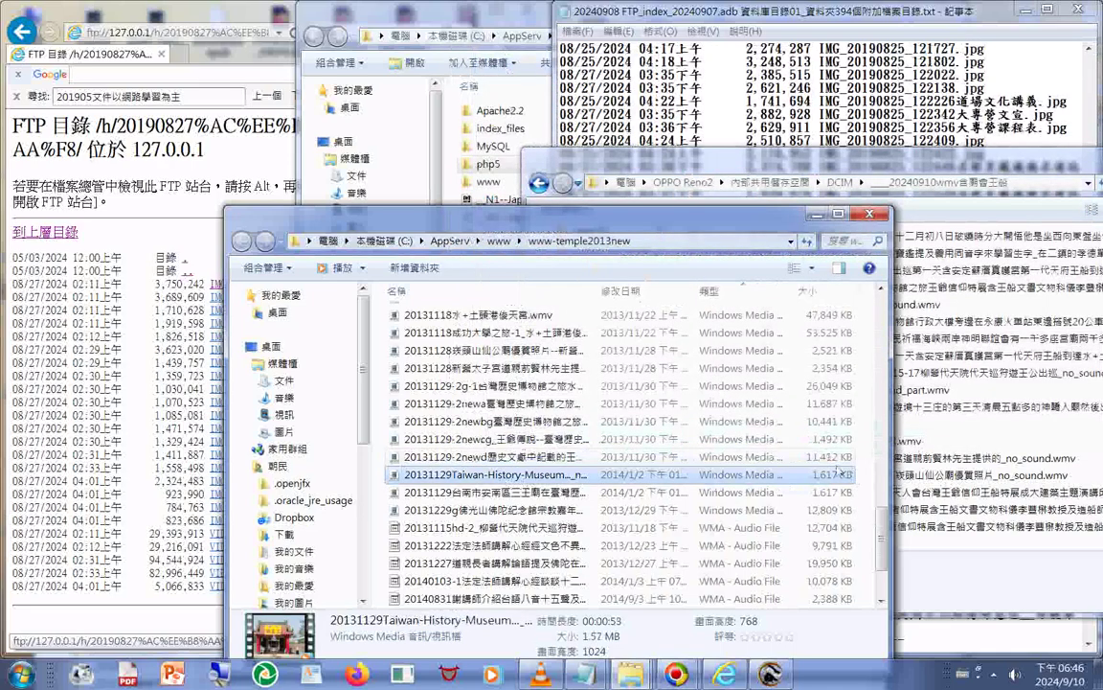
pyautogui.doubleClick(565, 421)
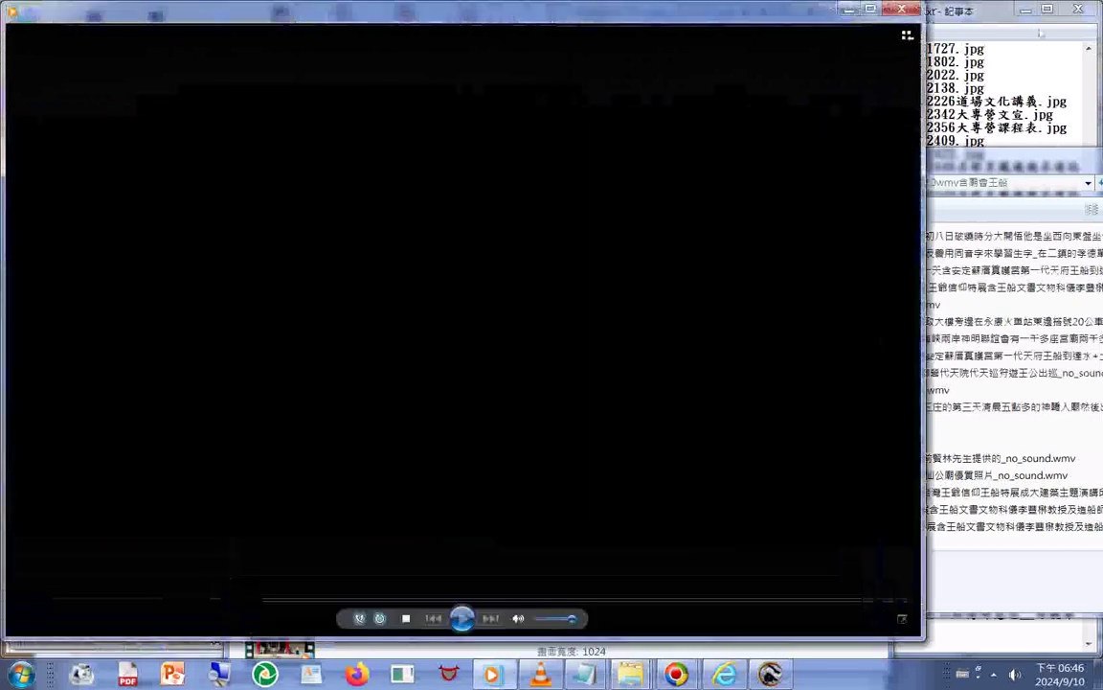
pyautogui.click(901, 8)
pyautogui.rightClick(481, 472)
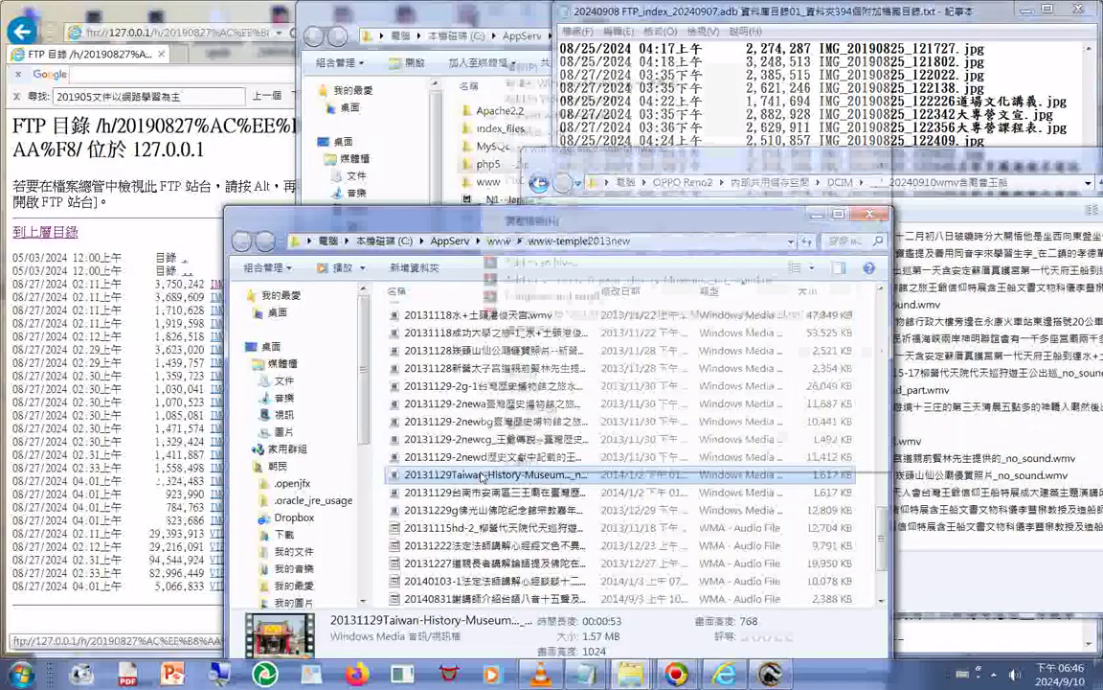
pyautogui.click(474, 438)
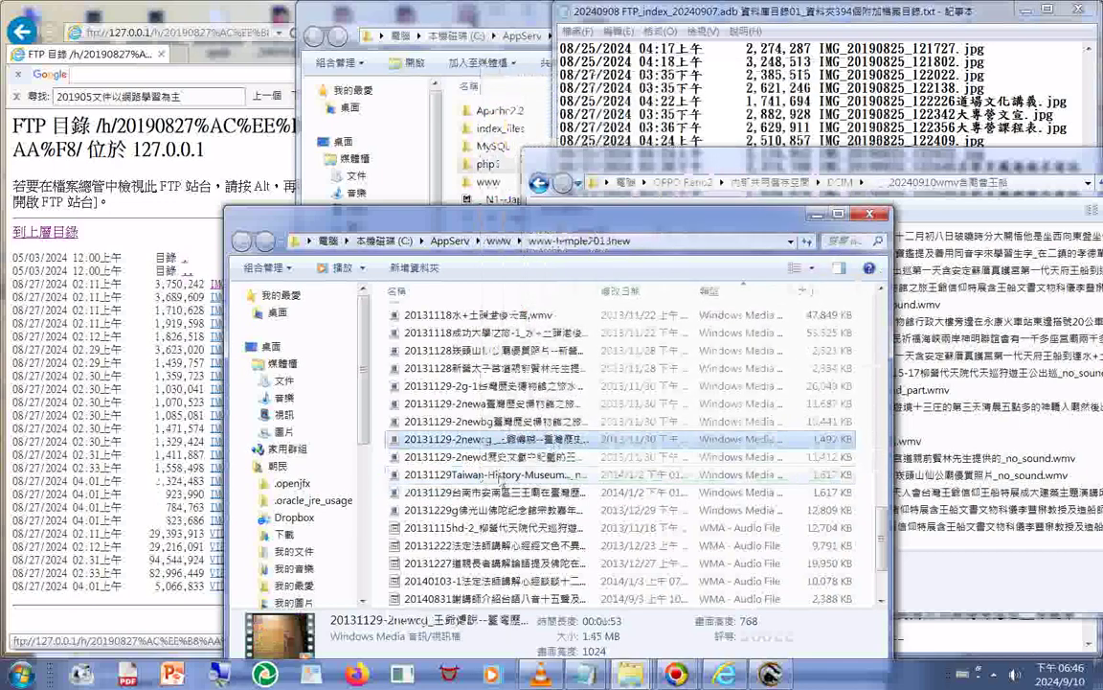
pyautogui.click(496, 474)
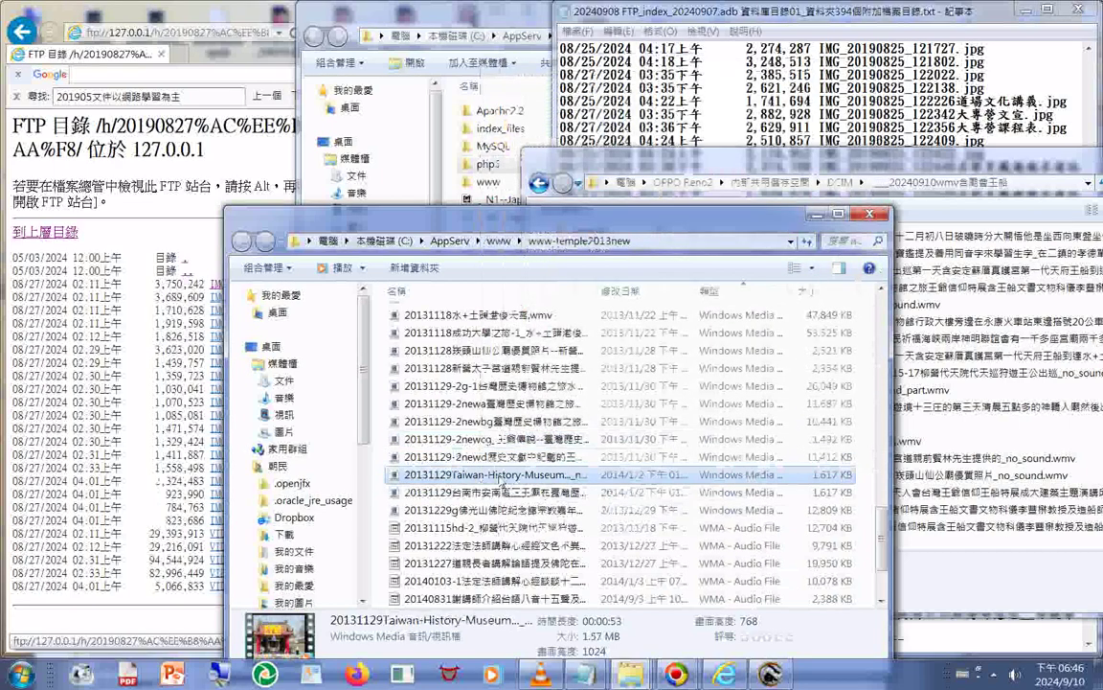
# Shorten the 20131129-2newd WMV file's name by removing everything between 王爺信仰特展 and the .wmv extension
pyautogui.click(483, 460)
pyautogui.rightClick(484, 462)
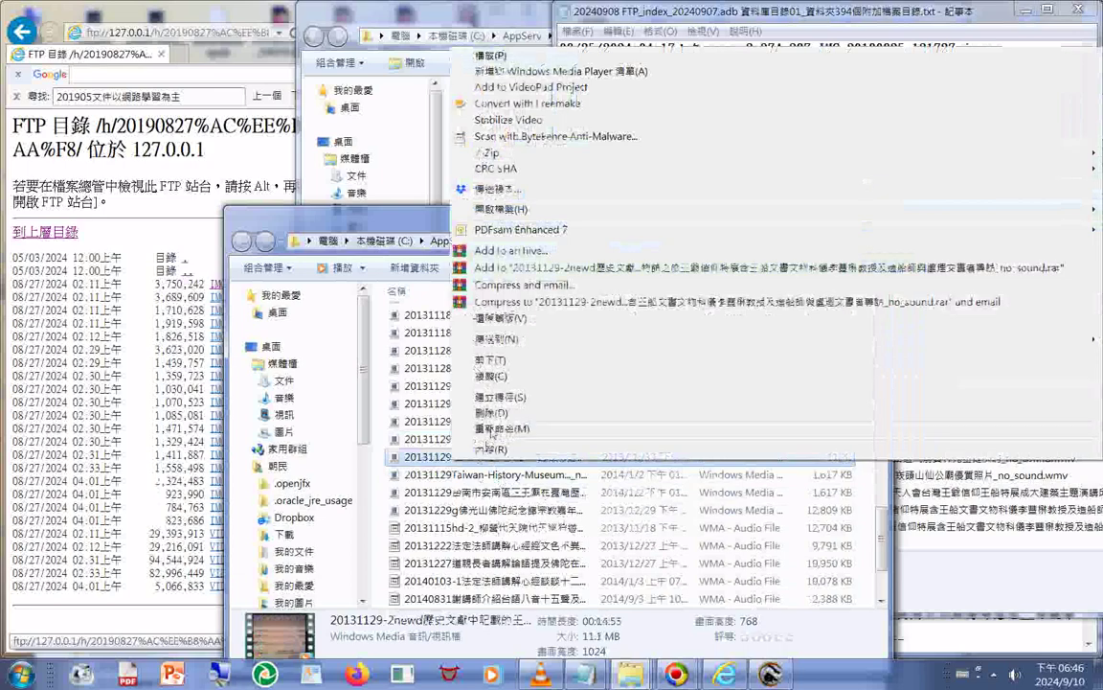
pyautogui.click(492, 429)
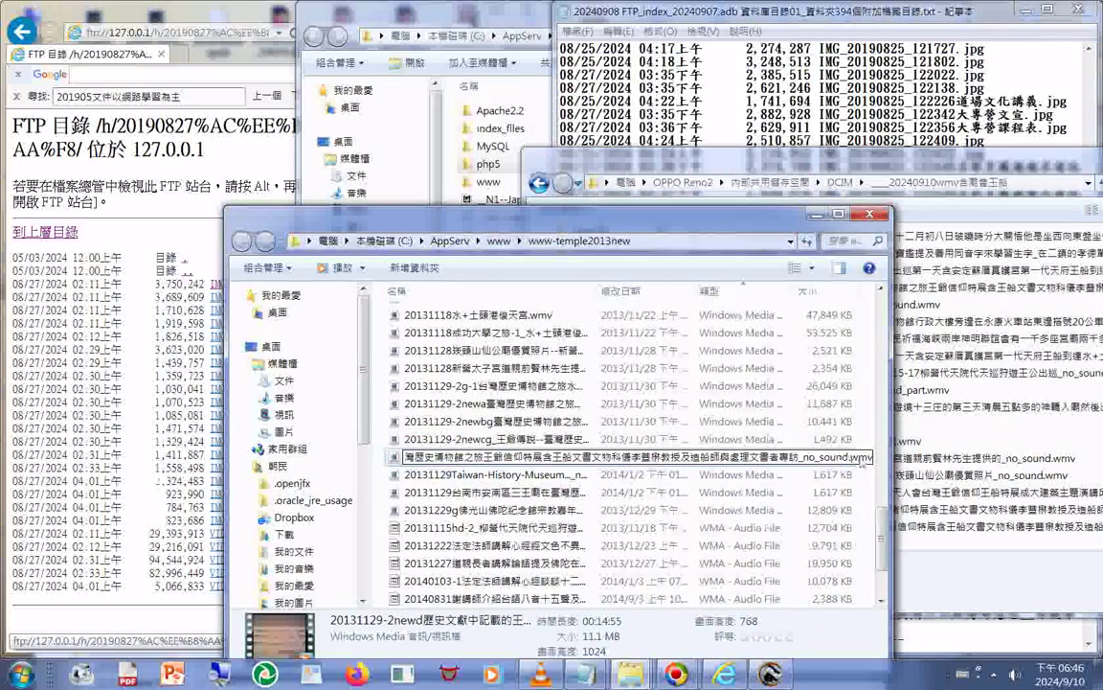
pyautogui.keyDown('shift'); pyautogui.click(852, 456); pyautogui.keyUp('shift')
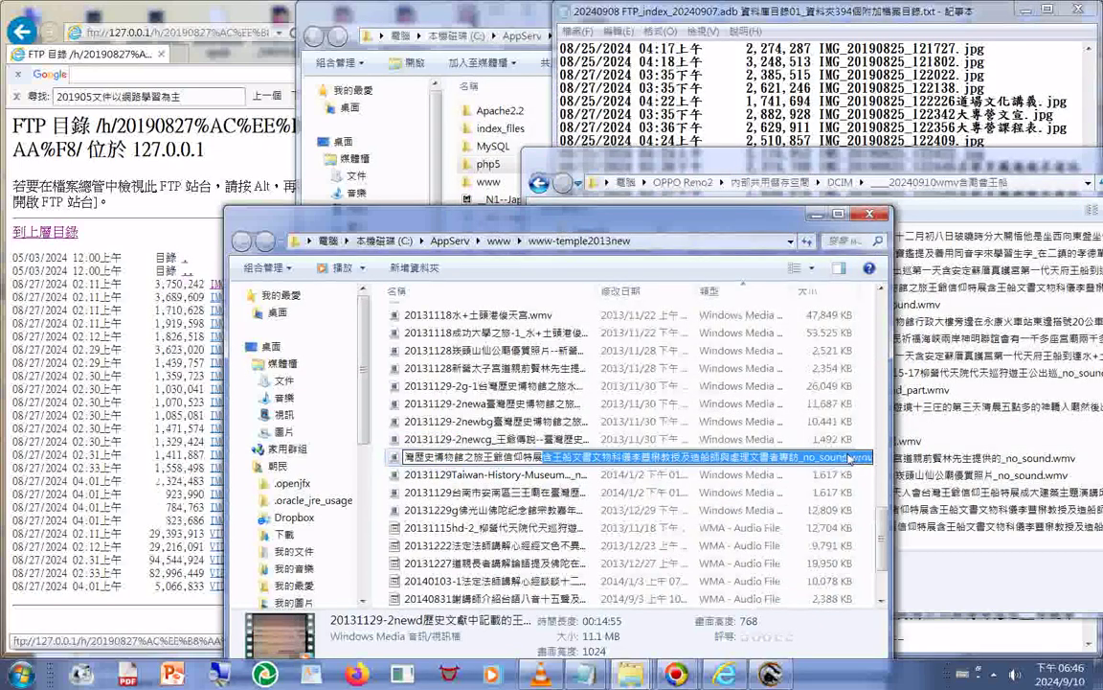
pyautogui.keyDown('shift'); pyautogui.click(848, 459); pyautogui.keyUp('shift')
pyautogui.hotkey('ctrl', 'v')
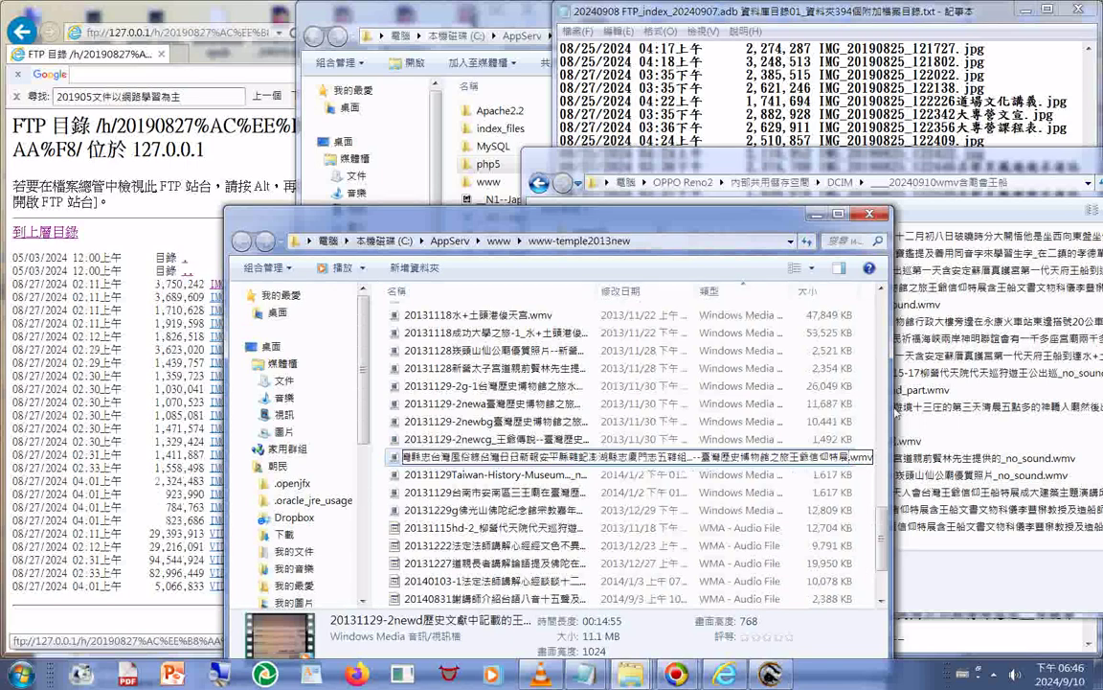
pyautogui.click(395, 459)
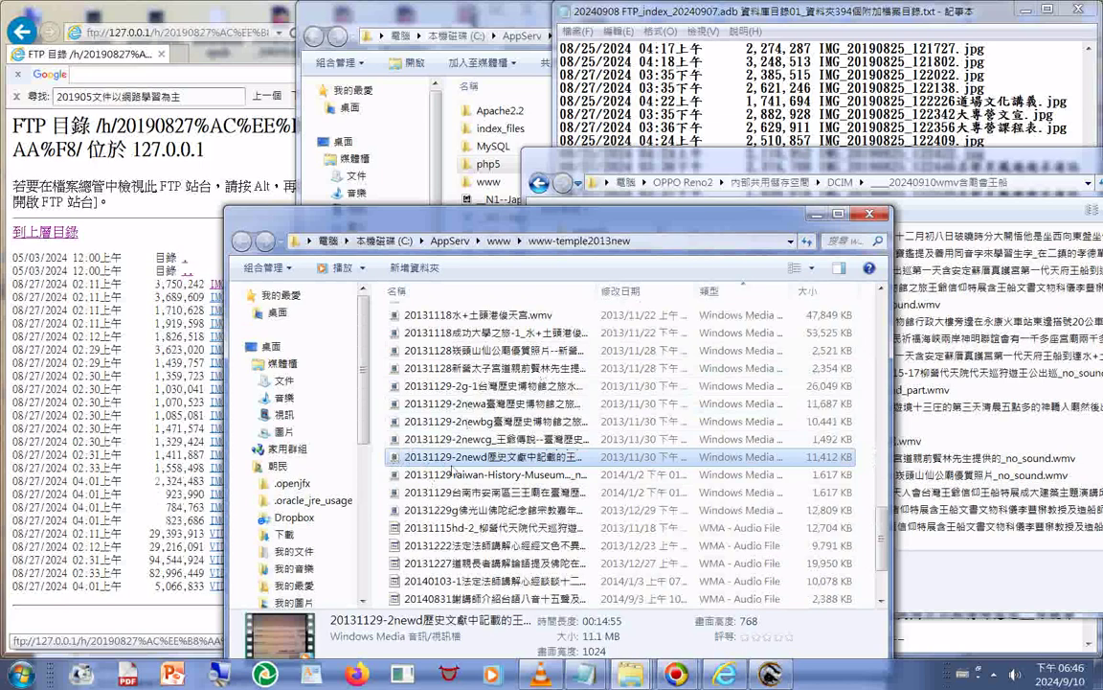
# Undo the renaming of the 20131129-2newd WMV file in the www-temple2013new folder
pyautogui.doubleClick(485, 363)
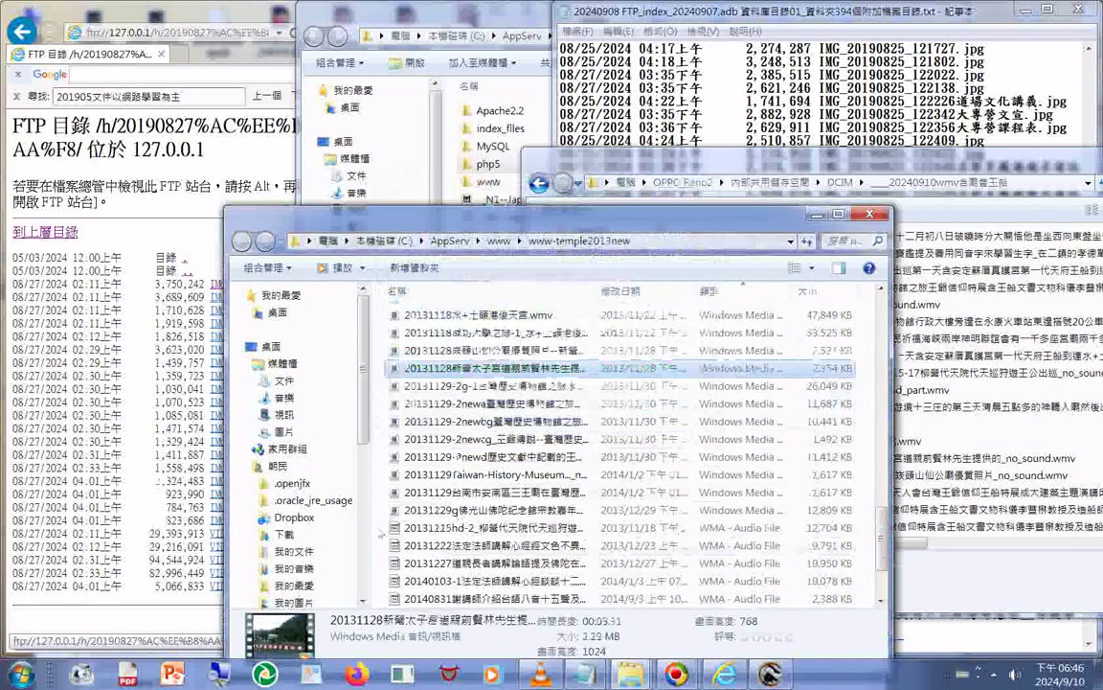
pyautogui.rightClick(382, 479)
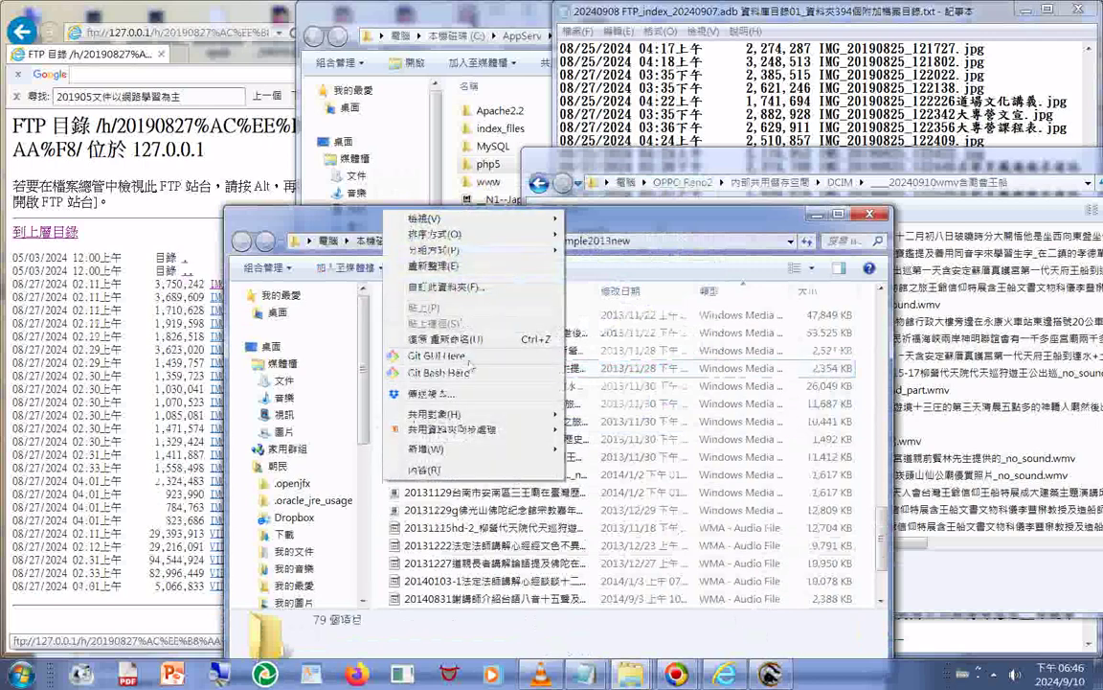
pyautogui.click(463, 340)
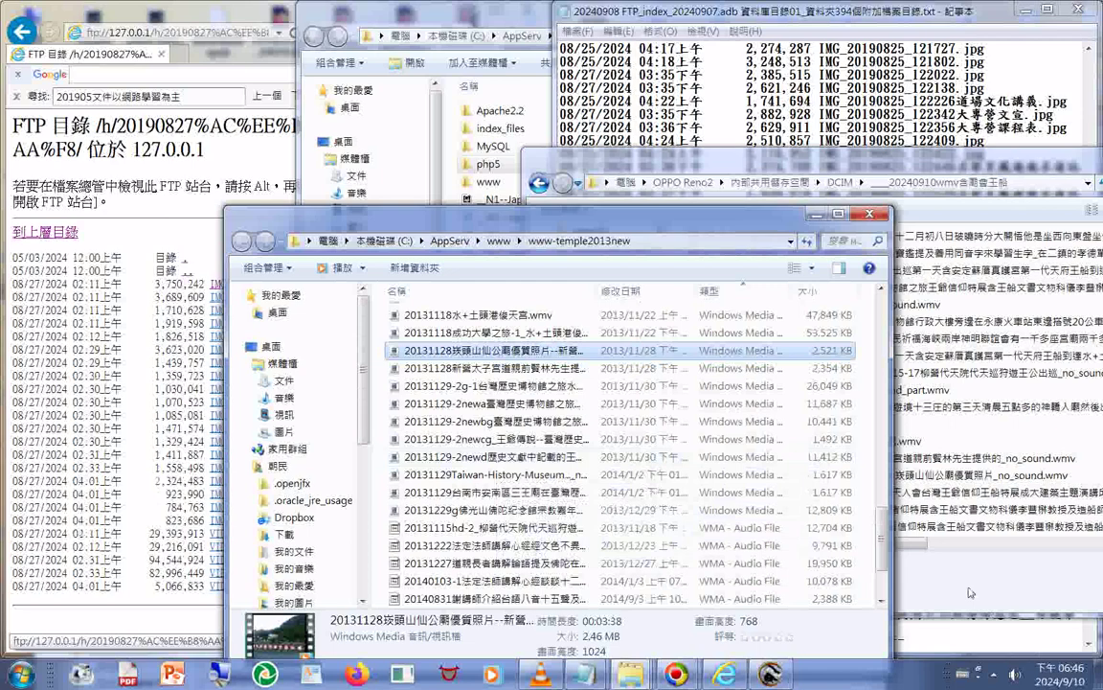
# From the note's Save As dialog, copy the 歷史文獻 text file to the phone's ____20240910wmv含廟會王船 folder, close the dialog and minimise the note
pyautogui.moveTo(582, 674)
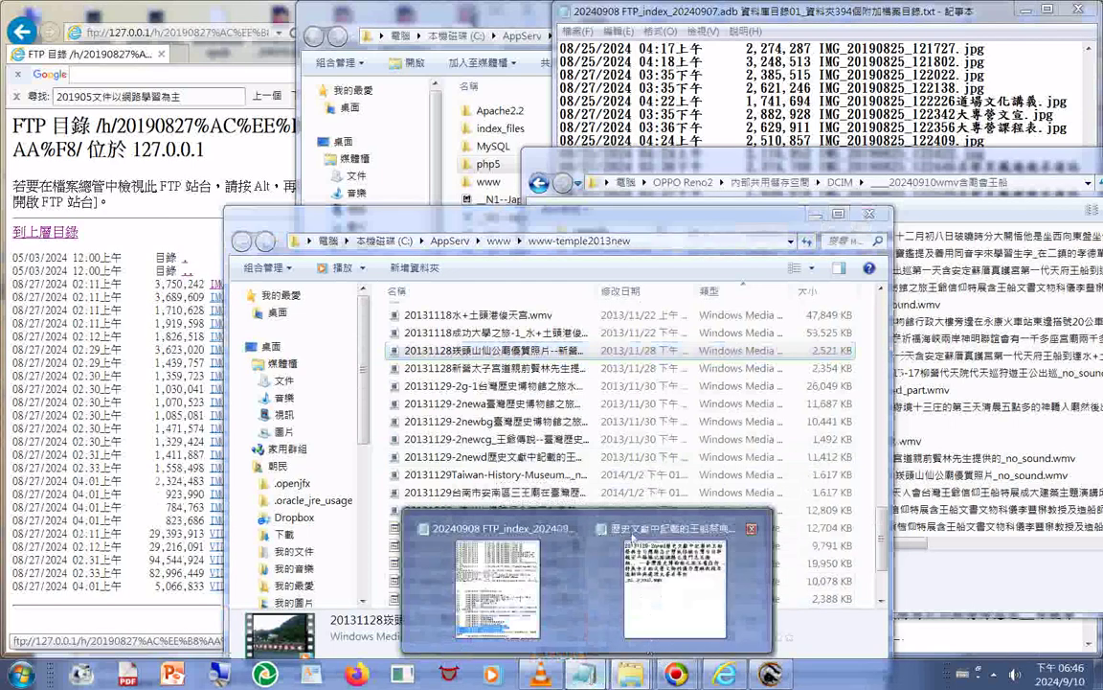
pyautogui.click(639, 529)
pyautogui.click(283, 279)
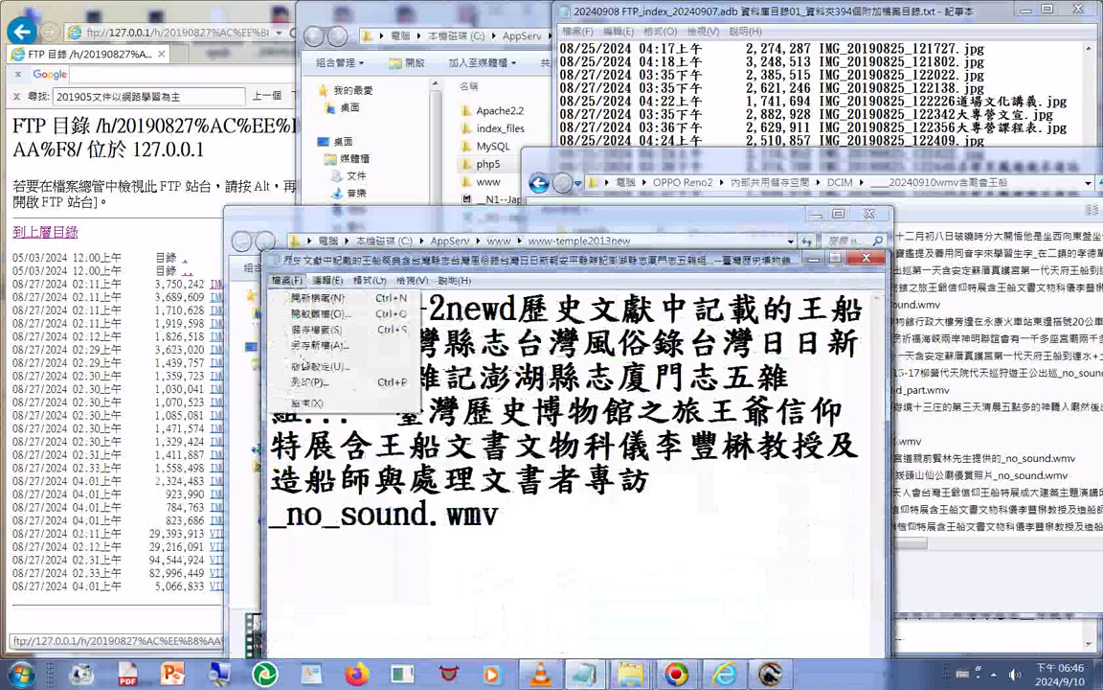
pyautogui.click(311, 345)
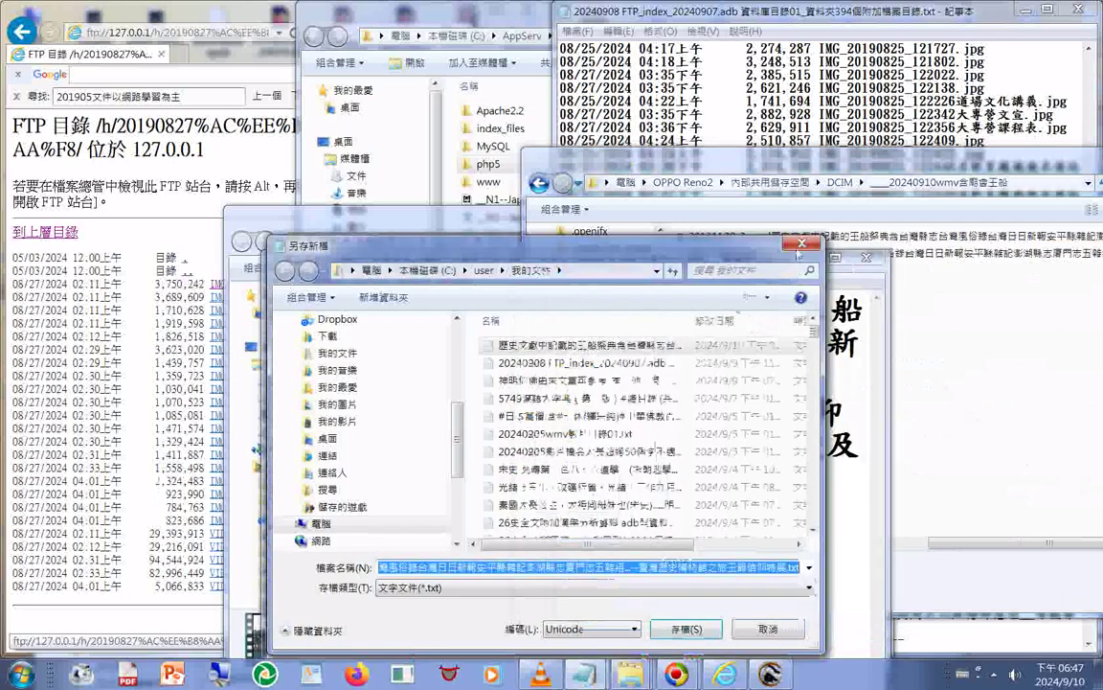
pyautogui.click(801, 244)
pyautogui.click(800, 247)
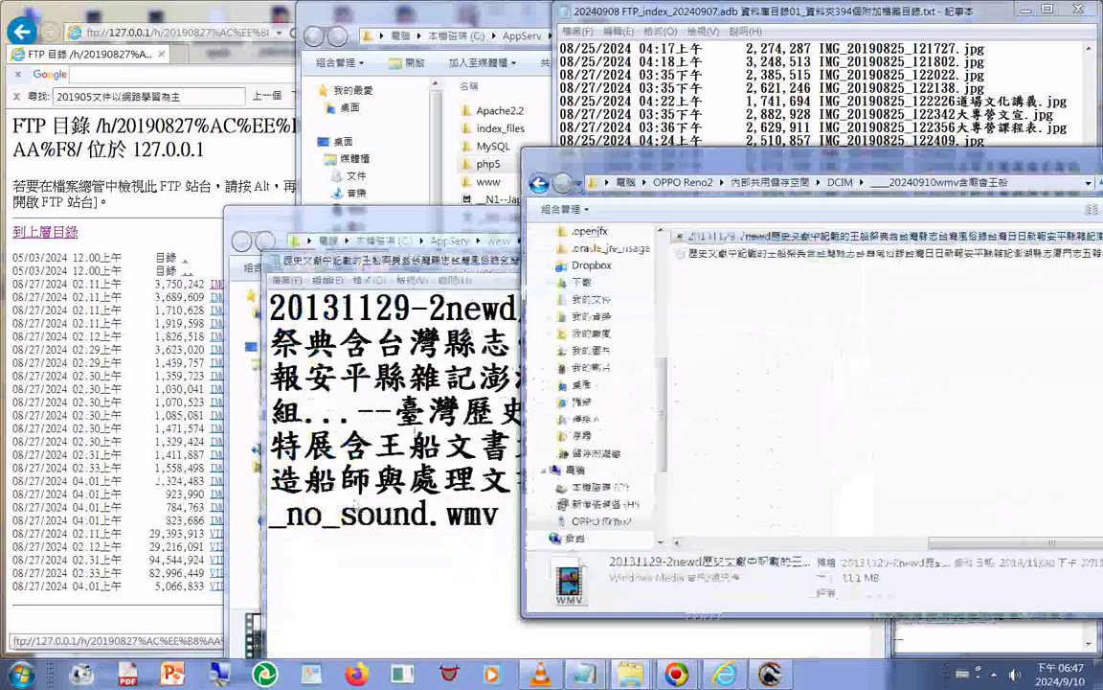
pyautogui.click(371, 568)
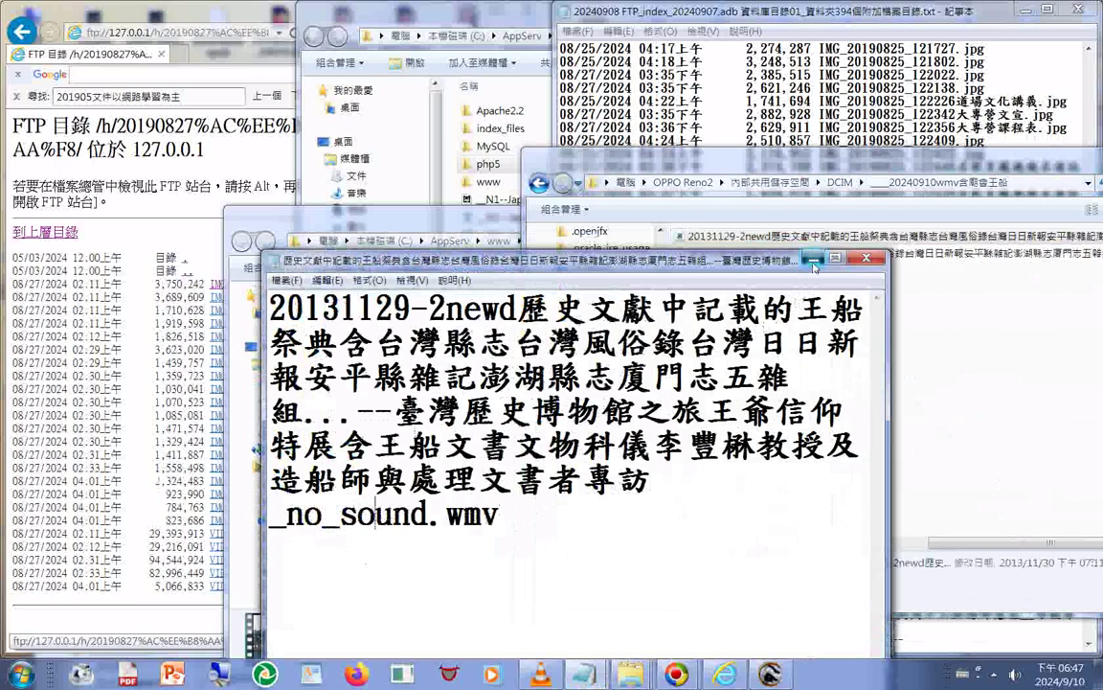
pyautogui.click(812, 260)
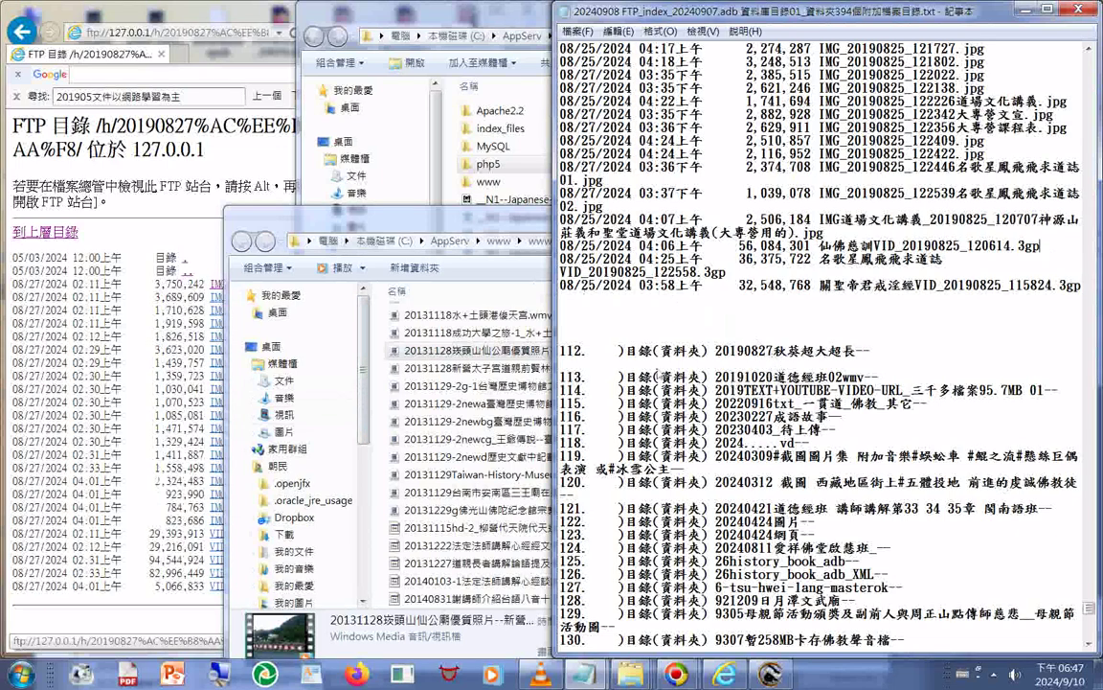
# View IMG_20190827_120134.jpg and one of the 1030-series photos from the 20190827 FTP folder, and return to its listing
pyautogui.click(345, 211)
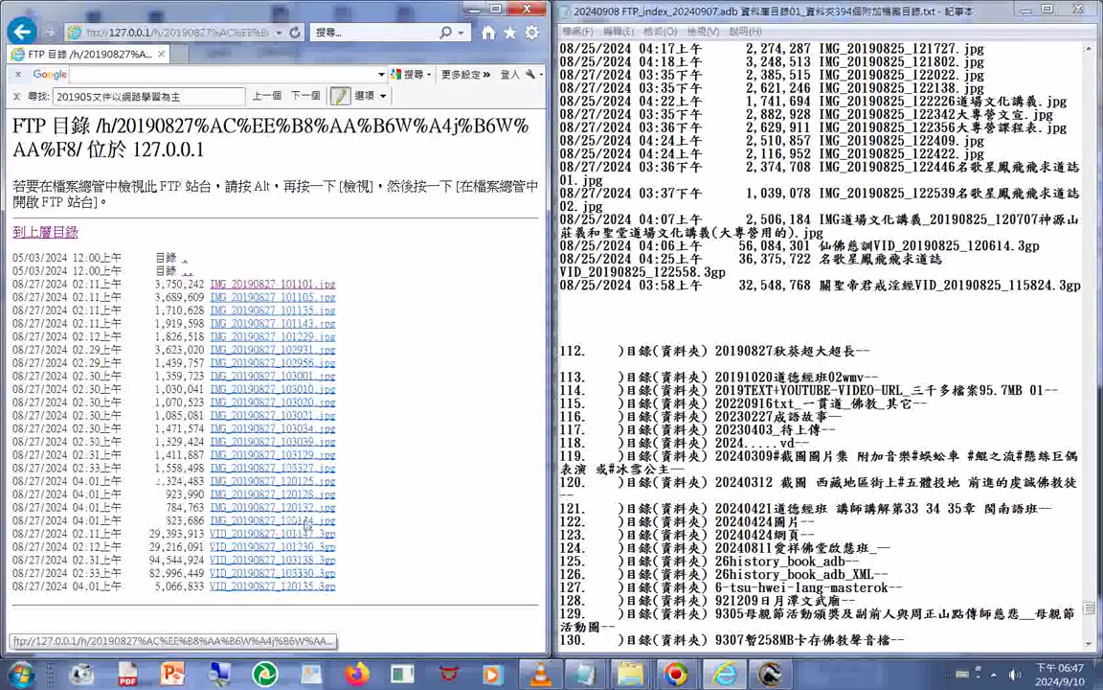
pyautogui.click(305, 525)
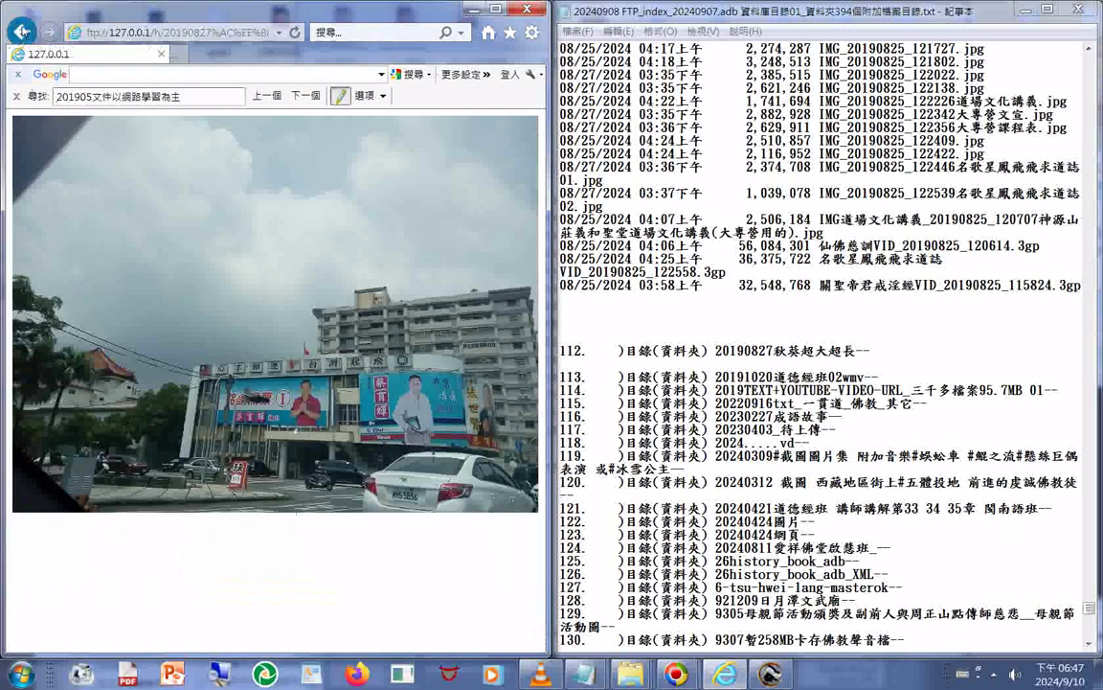
pyautogui.click(23, 31)
pyautogui.click(312, 424)
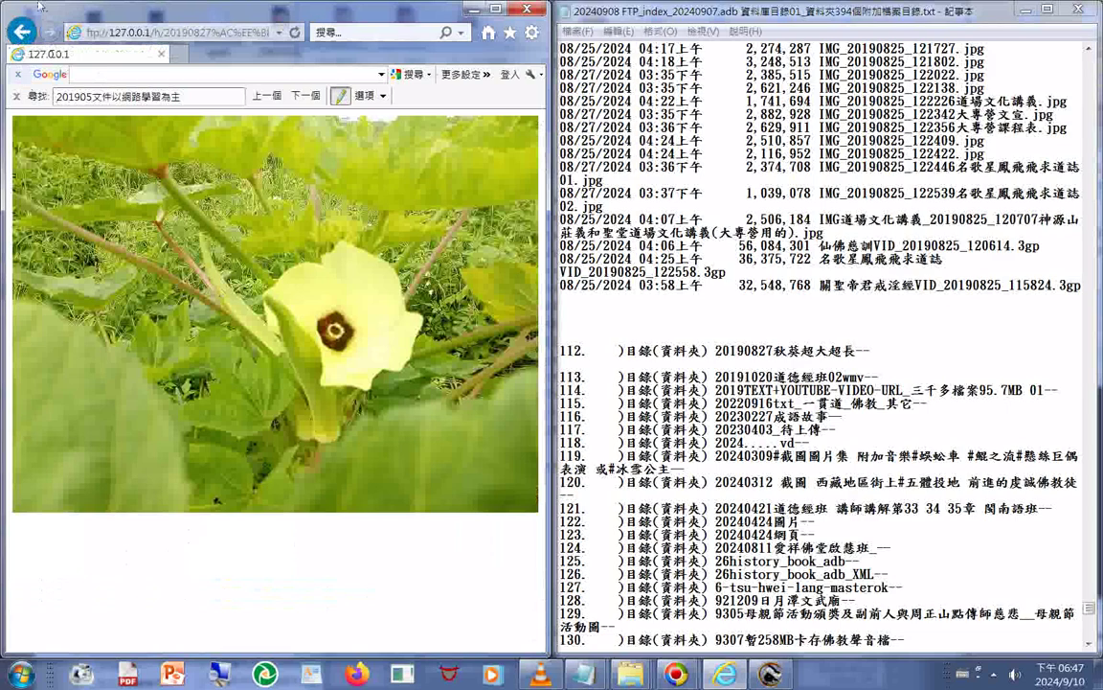
pyautogui.click(22, 32)
# Copy the entire FTP listing of the 20190827秋葵超大超長 folder into the text file below entry 112
pyautogui.hotkey('ctrl', 'a')
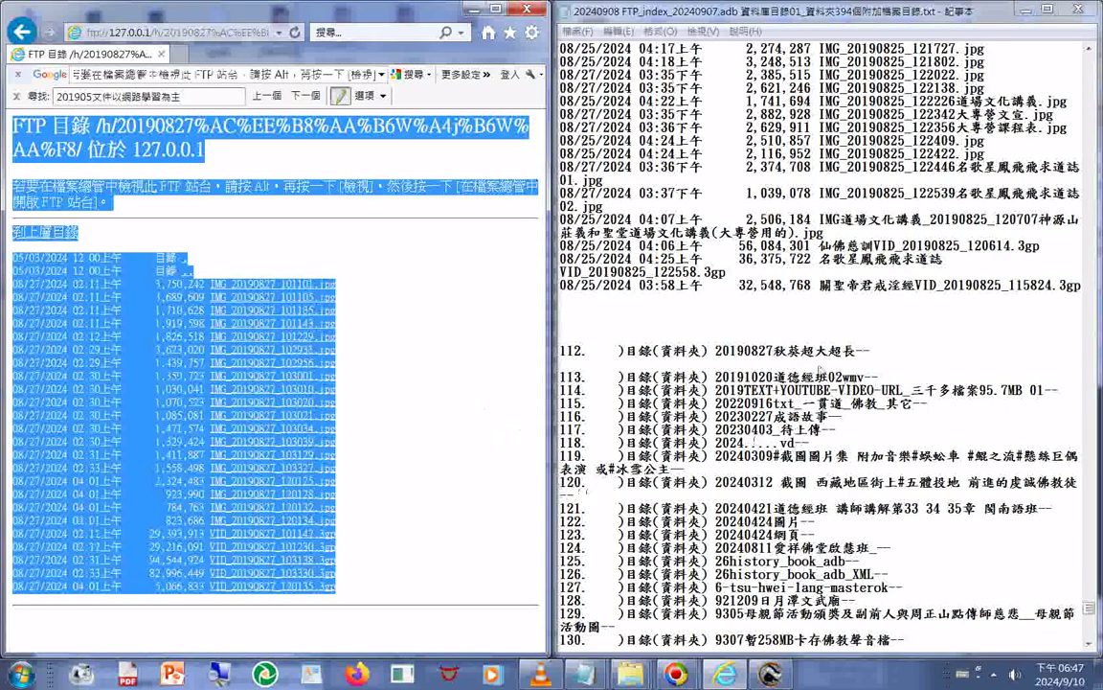
pyautogui.click(816, 368)
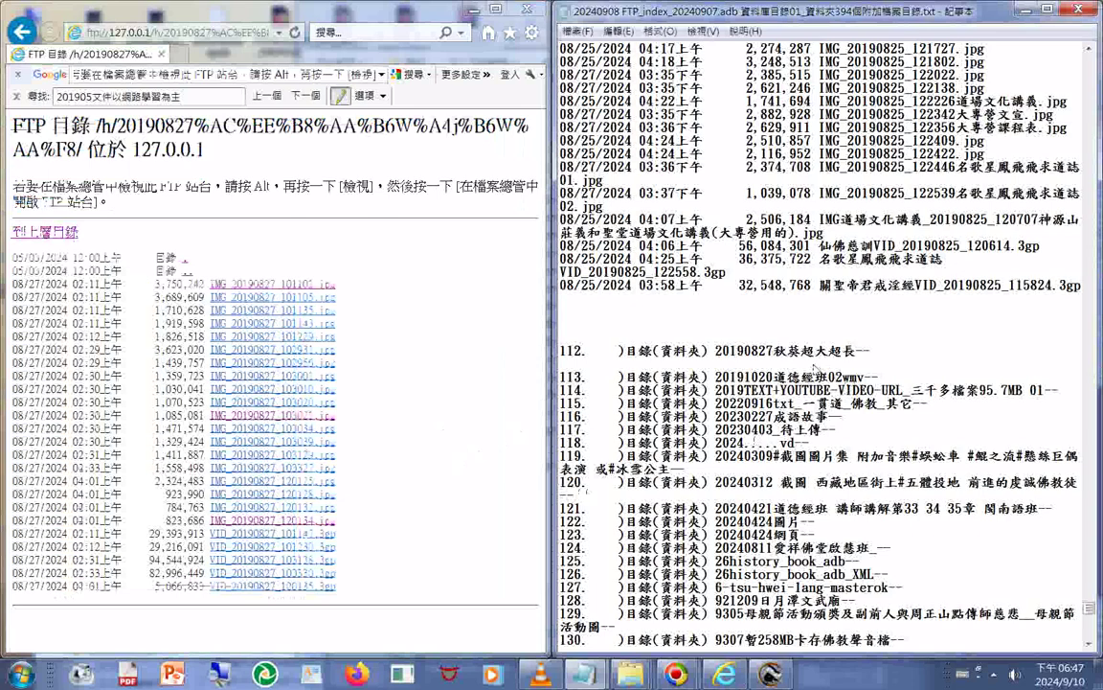
pyautogui.hotkey('ctrl', 'v')
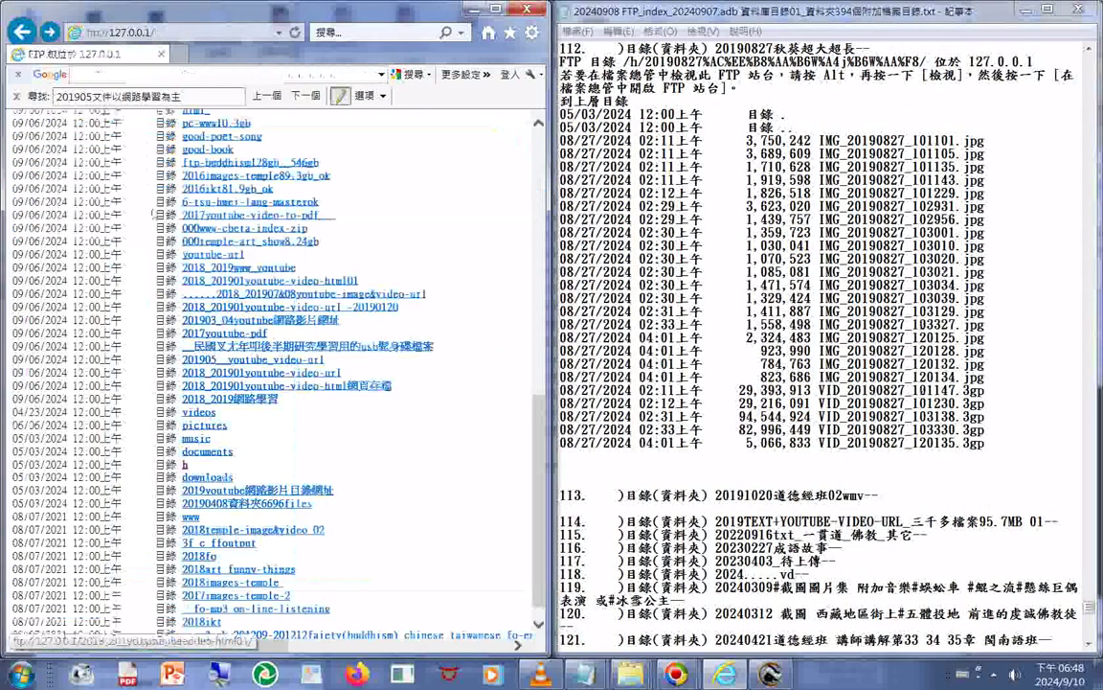
# Open the FTP site's h directory and find 201905文件以網路學習為主 in its listing
pyautogui.click(185, 465)
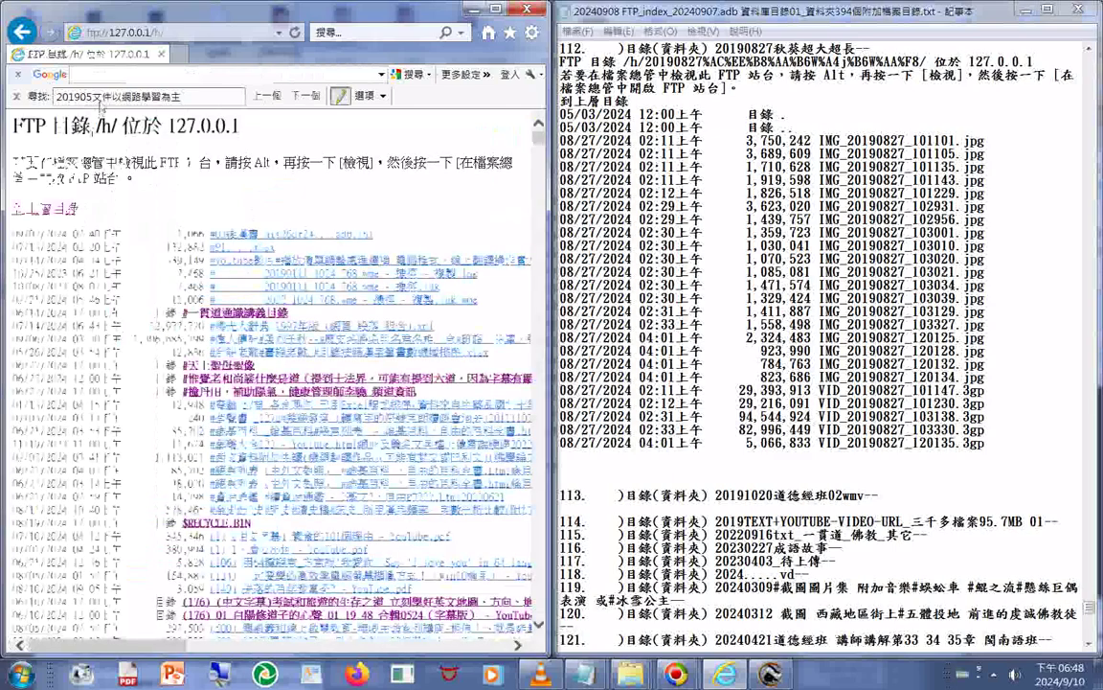
pyautogui.doubleClick(94, 98)
pyautogui.press('Return')
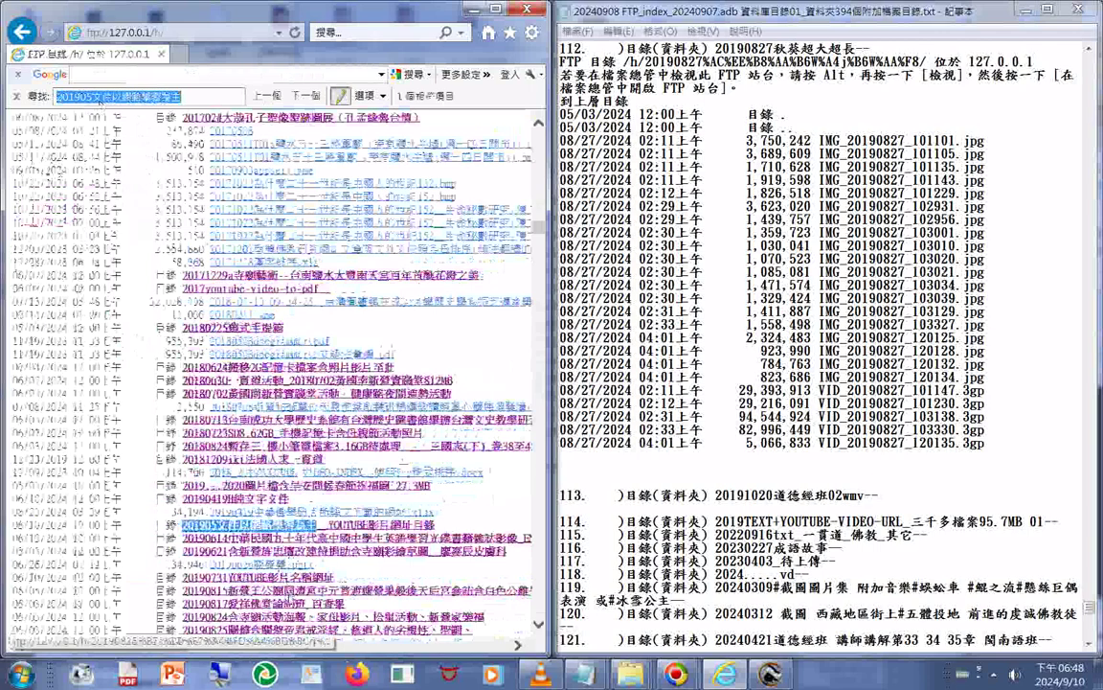
# Copy the entire FTP listing of the 20191020道德經班02wmv folder into the text file below entry 113
pyautogui.hotkey('ctrl', 'a')
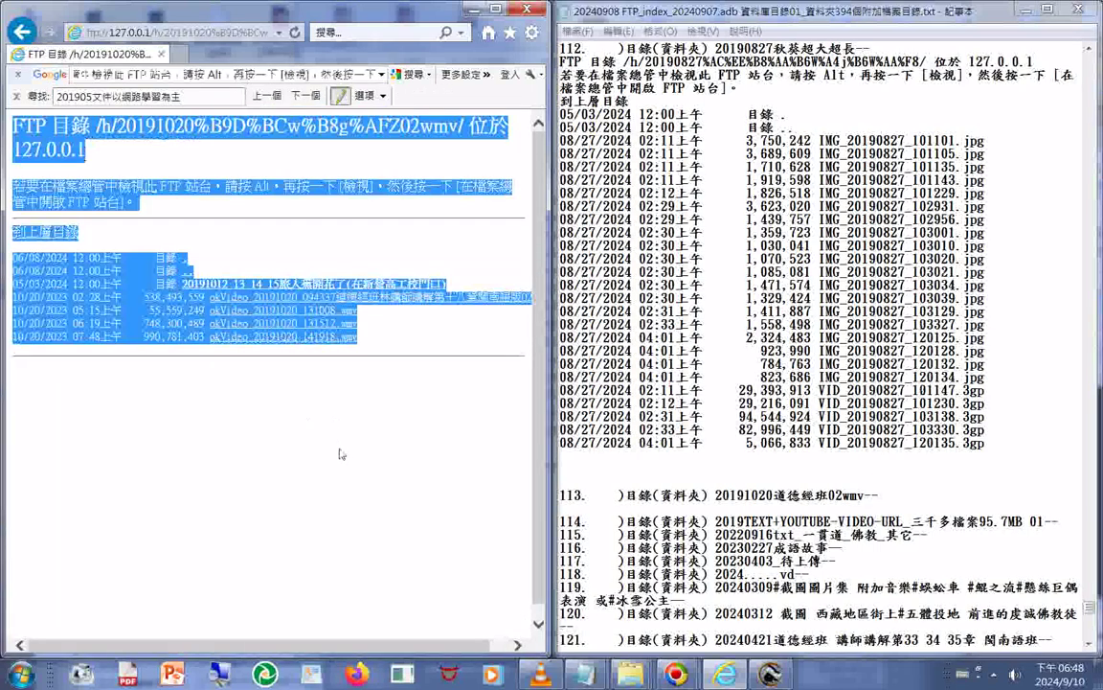
pyautogui.click(624, 515)
pyautogui.hotkey('ctrl', 'v')
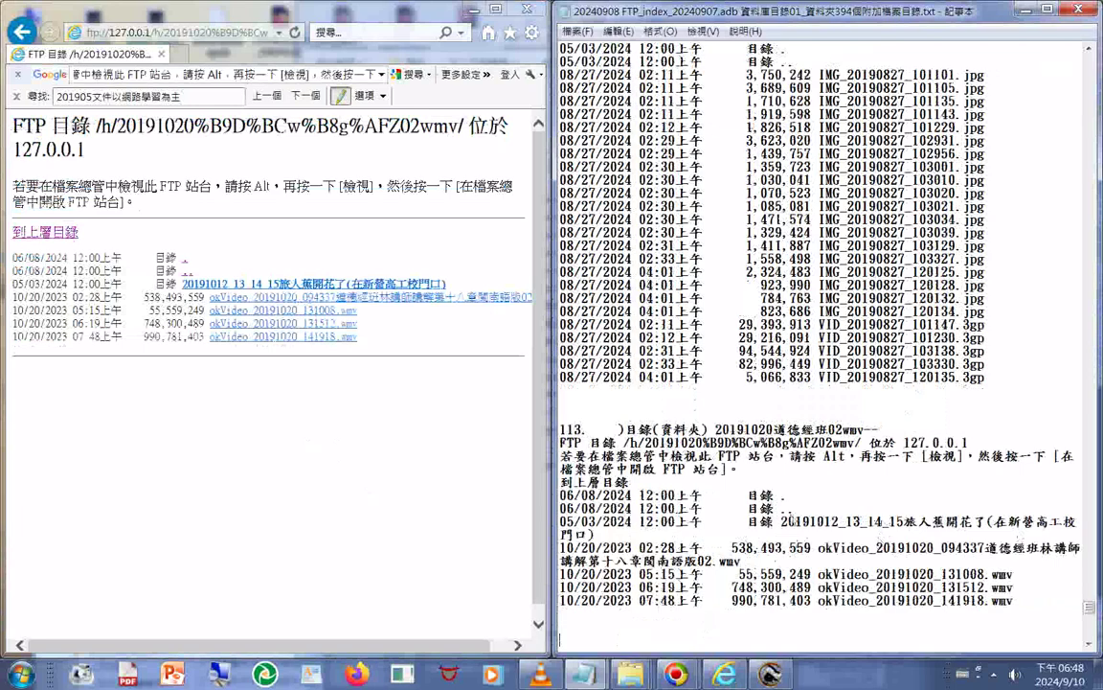
pyautogui.doubleClick(792, 521)
pyautogui.scroll(-2, 686, 514)
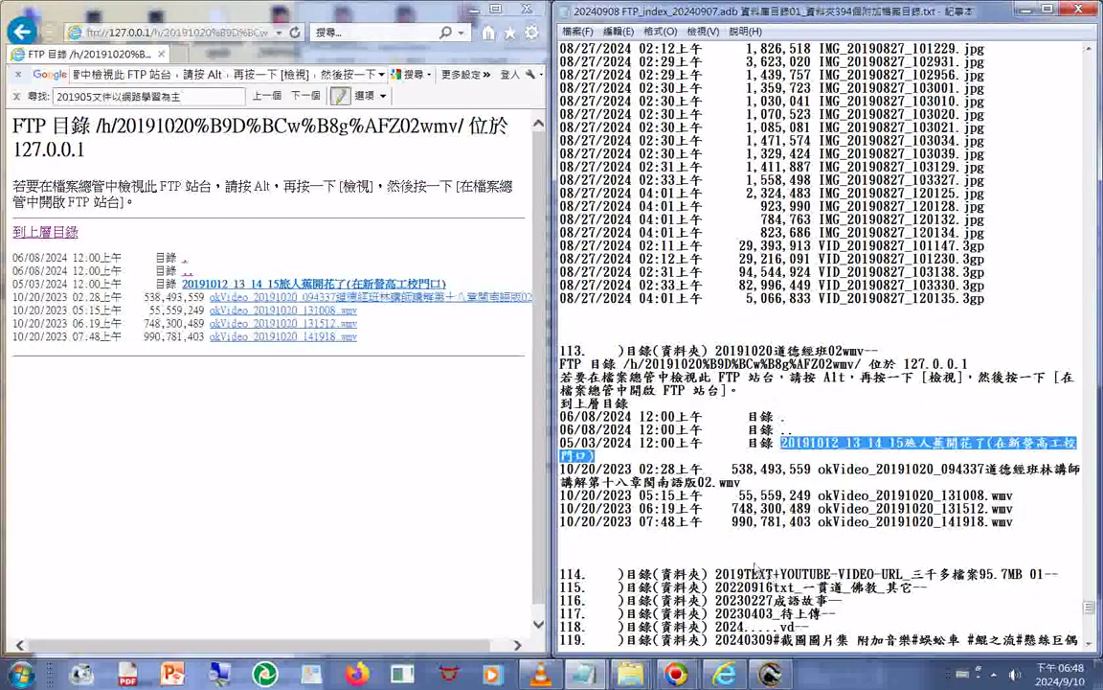
pyautogui.click(674, 541)
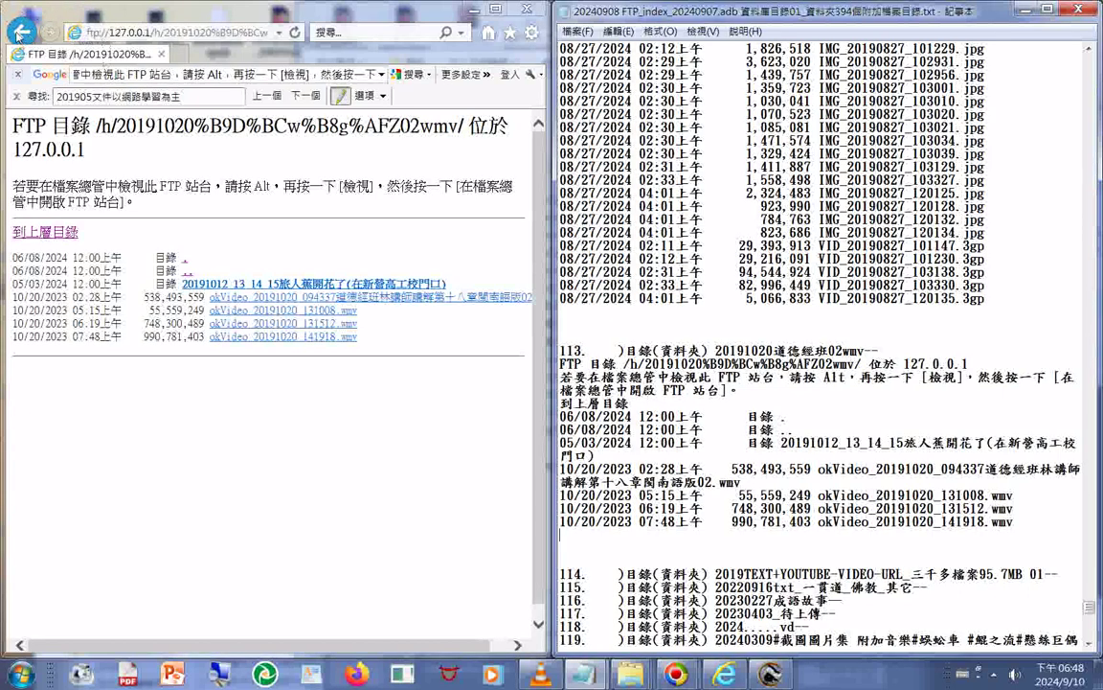
# Open the 2019TEXT+YOUTUBE-VIDEO-URL_三千多檔案95.7MB 01 folder from the h directory and select its whole listing for copying
pyautogui.click(17, 33)
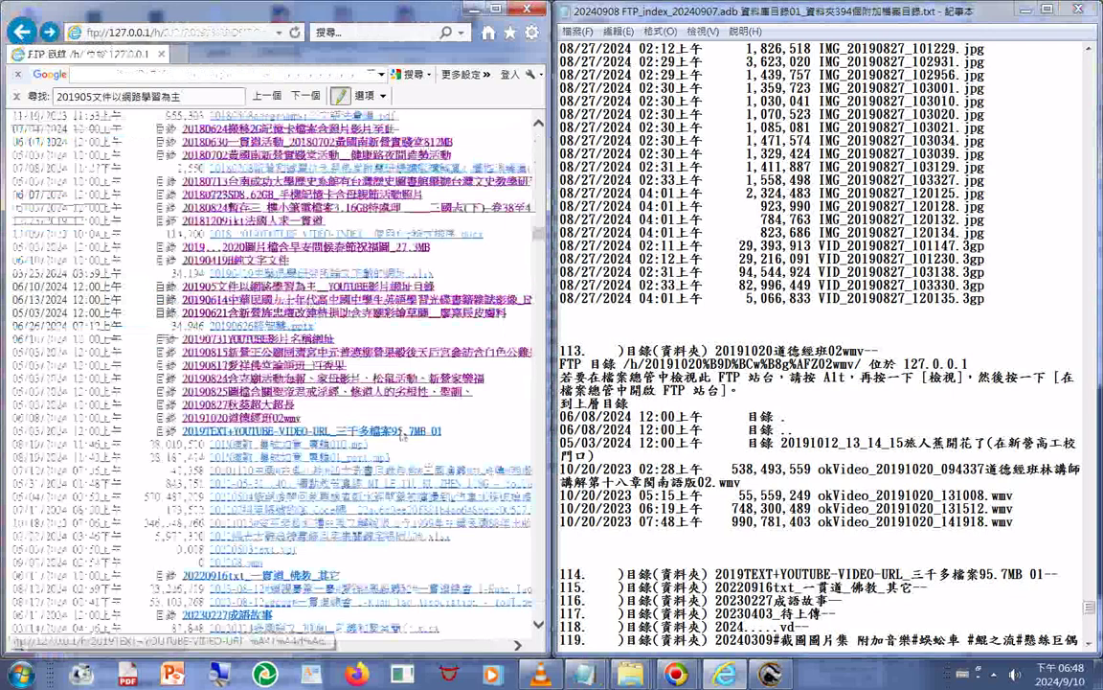
pyautogui.click(403, 433)
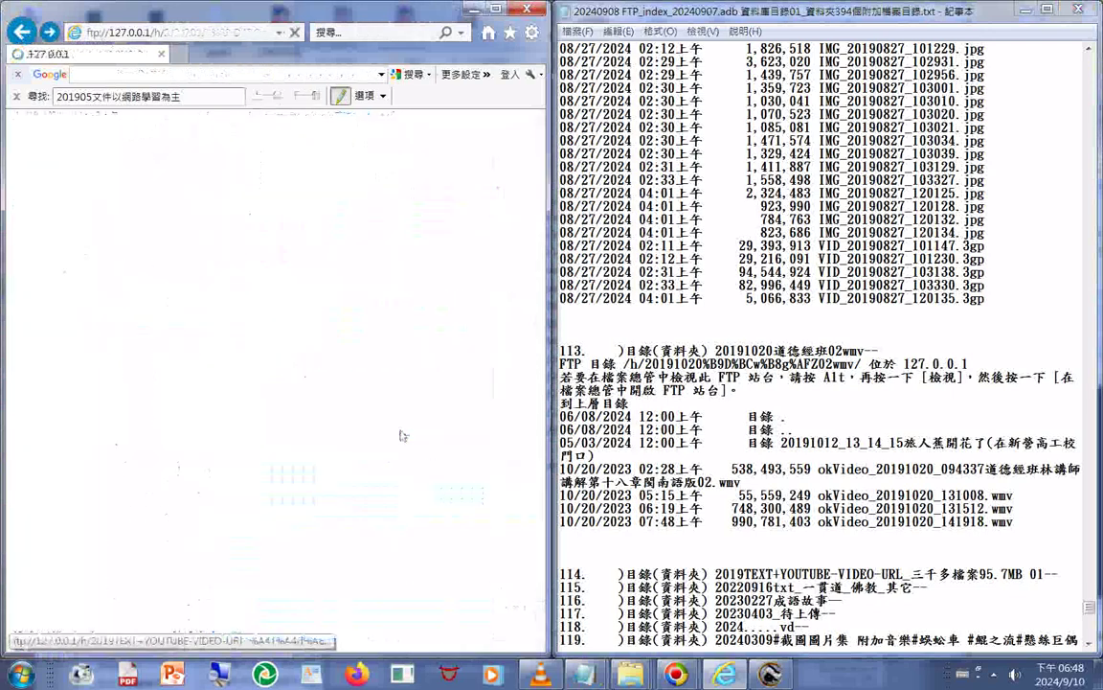
pyautogui.rightClick(304, 277)
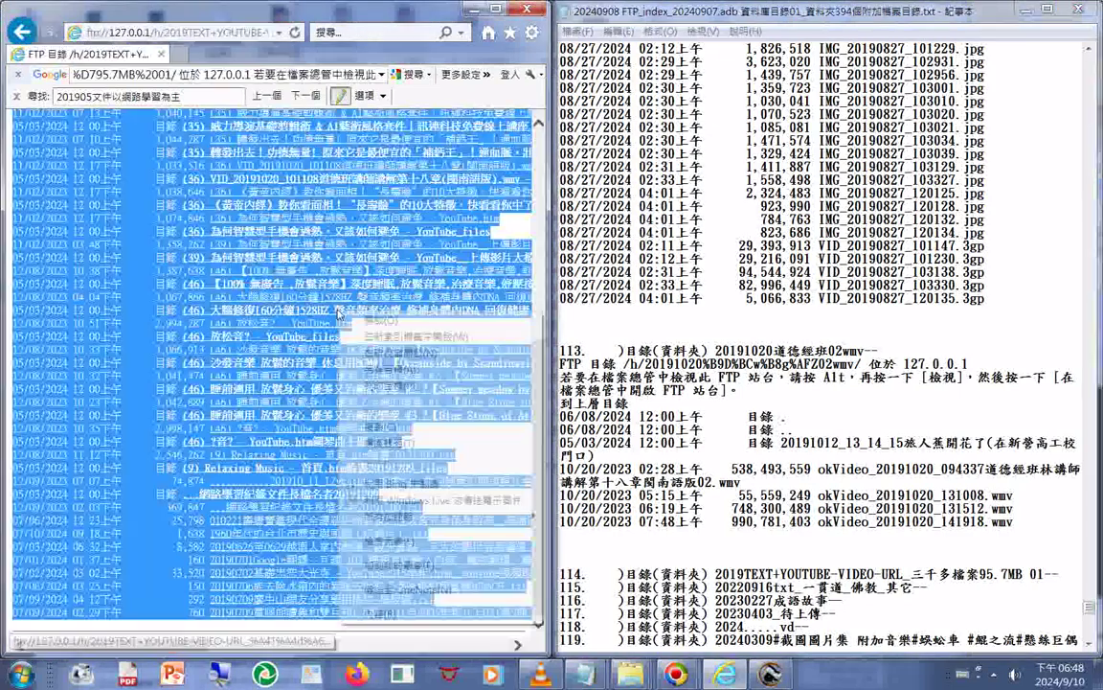